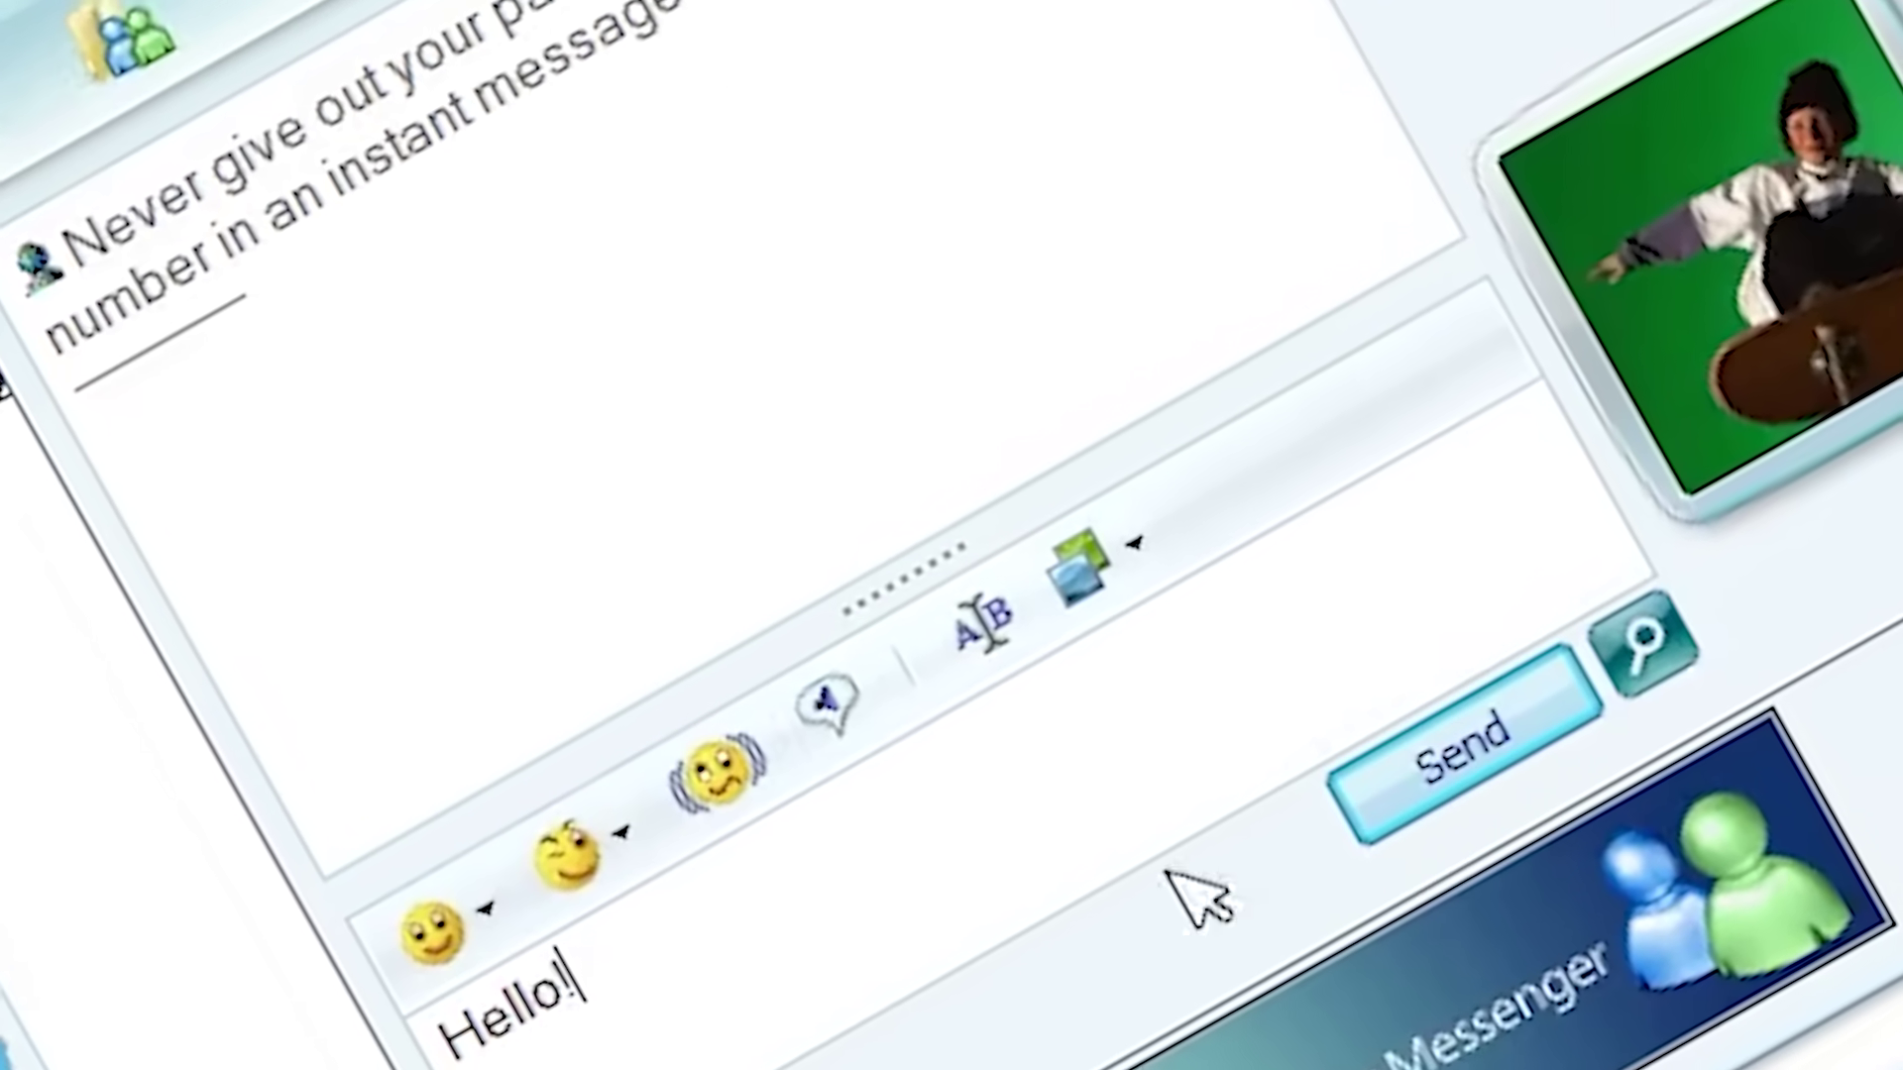
# - Send the message "Hello!" in the open conversation
pyautogui.click(1551, 594)
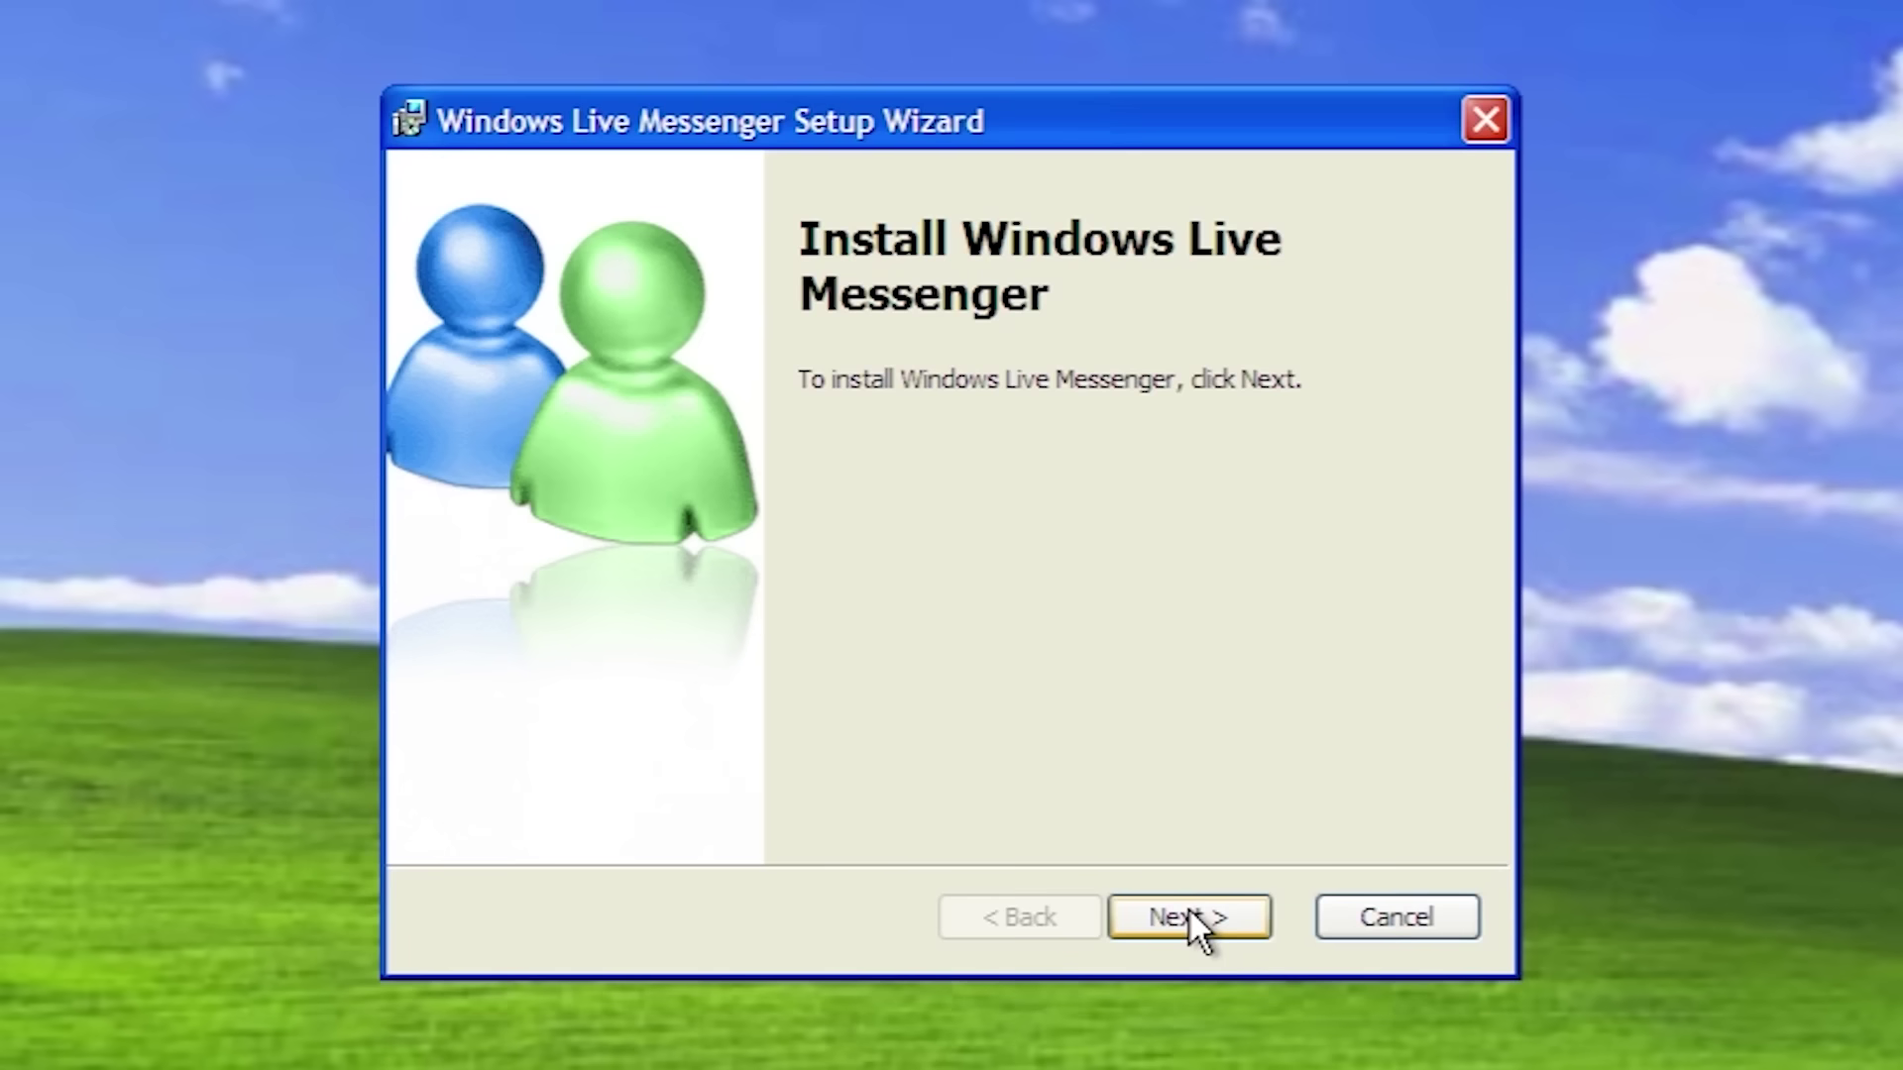
# - Go through the Windows Live Messenger setup wizard with shortcuts, Sign-in Assistant and Rhapsody Music Service selected
pyautogui.click(1189, 912)
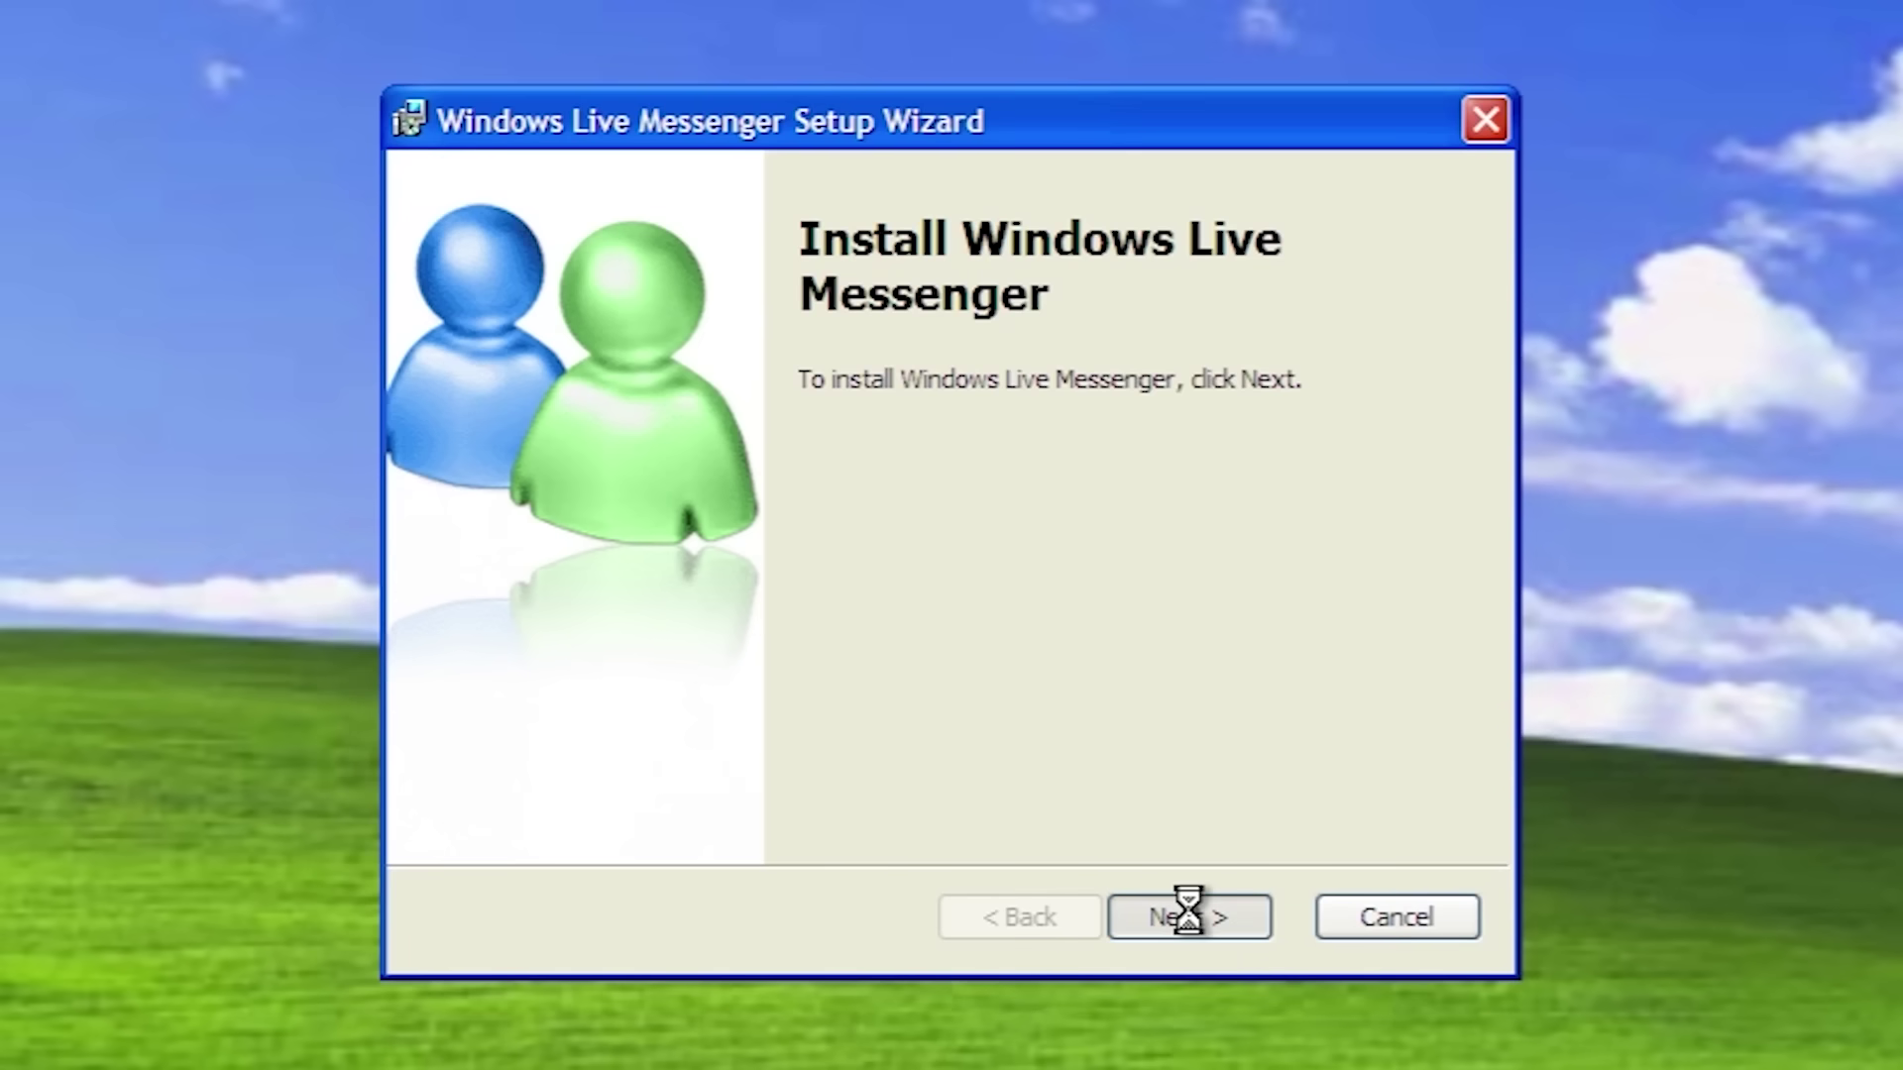
pyautogui.click(1199, 897)
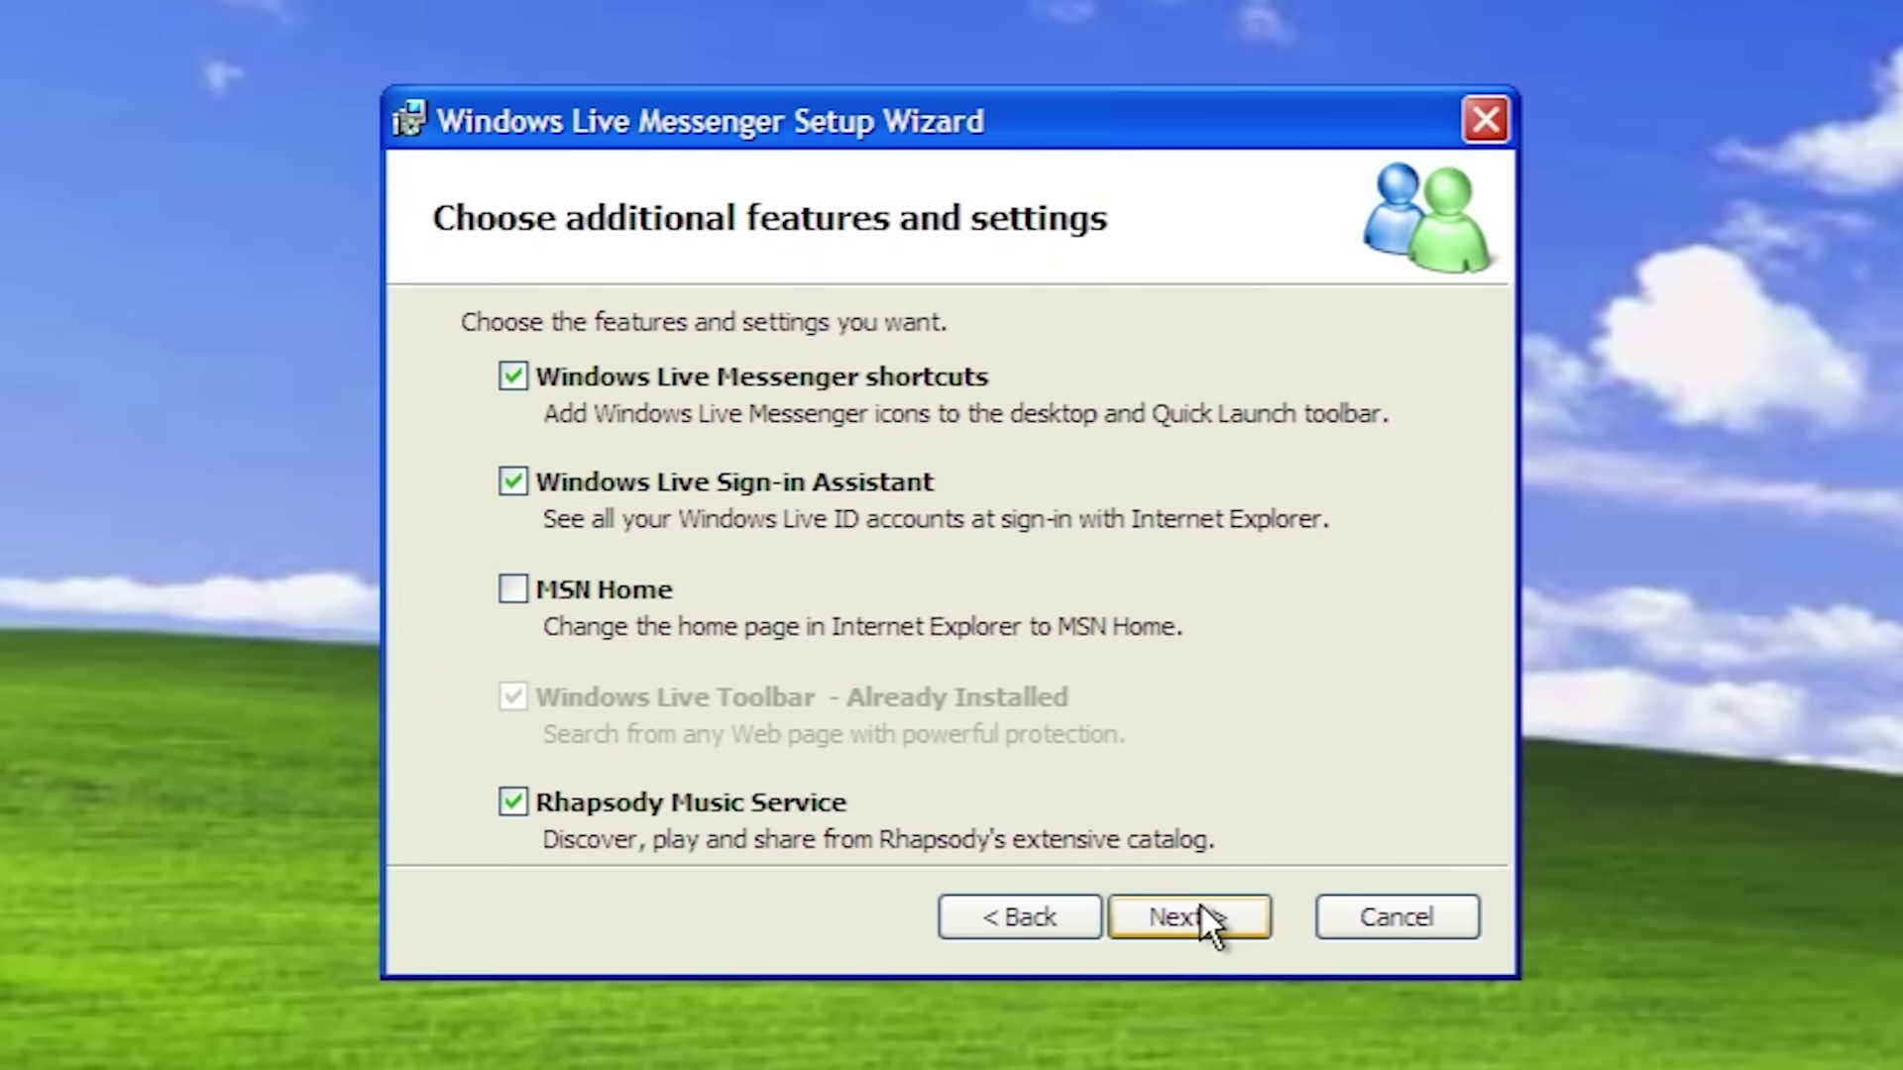
pyautogui.click(1211, 915)
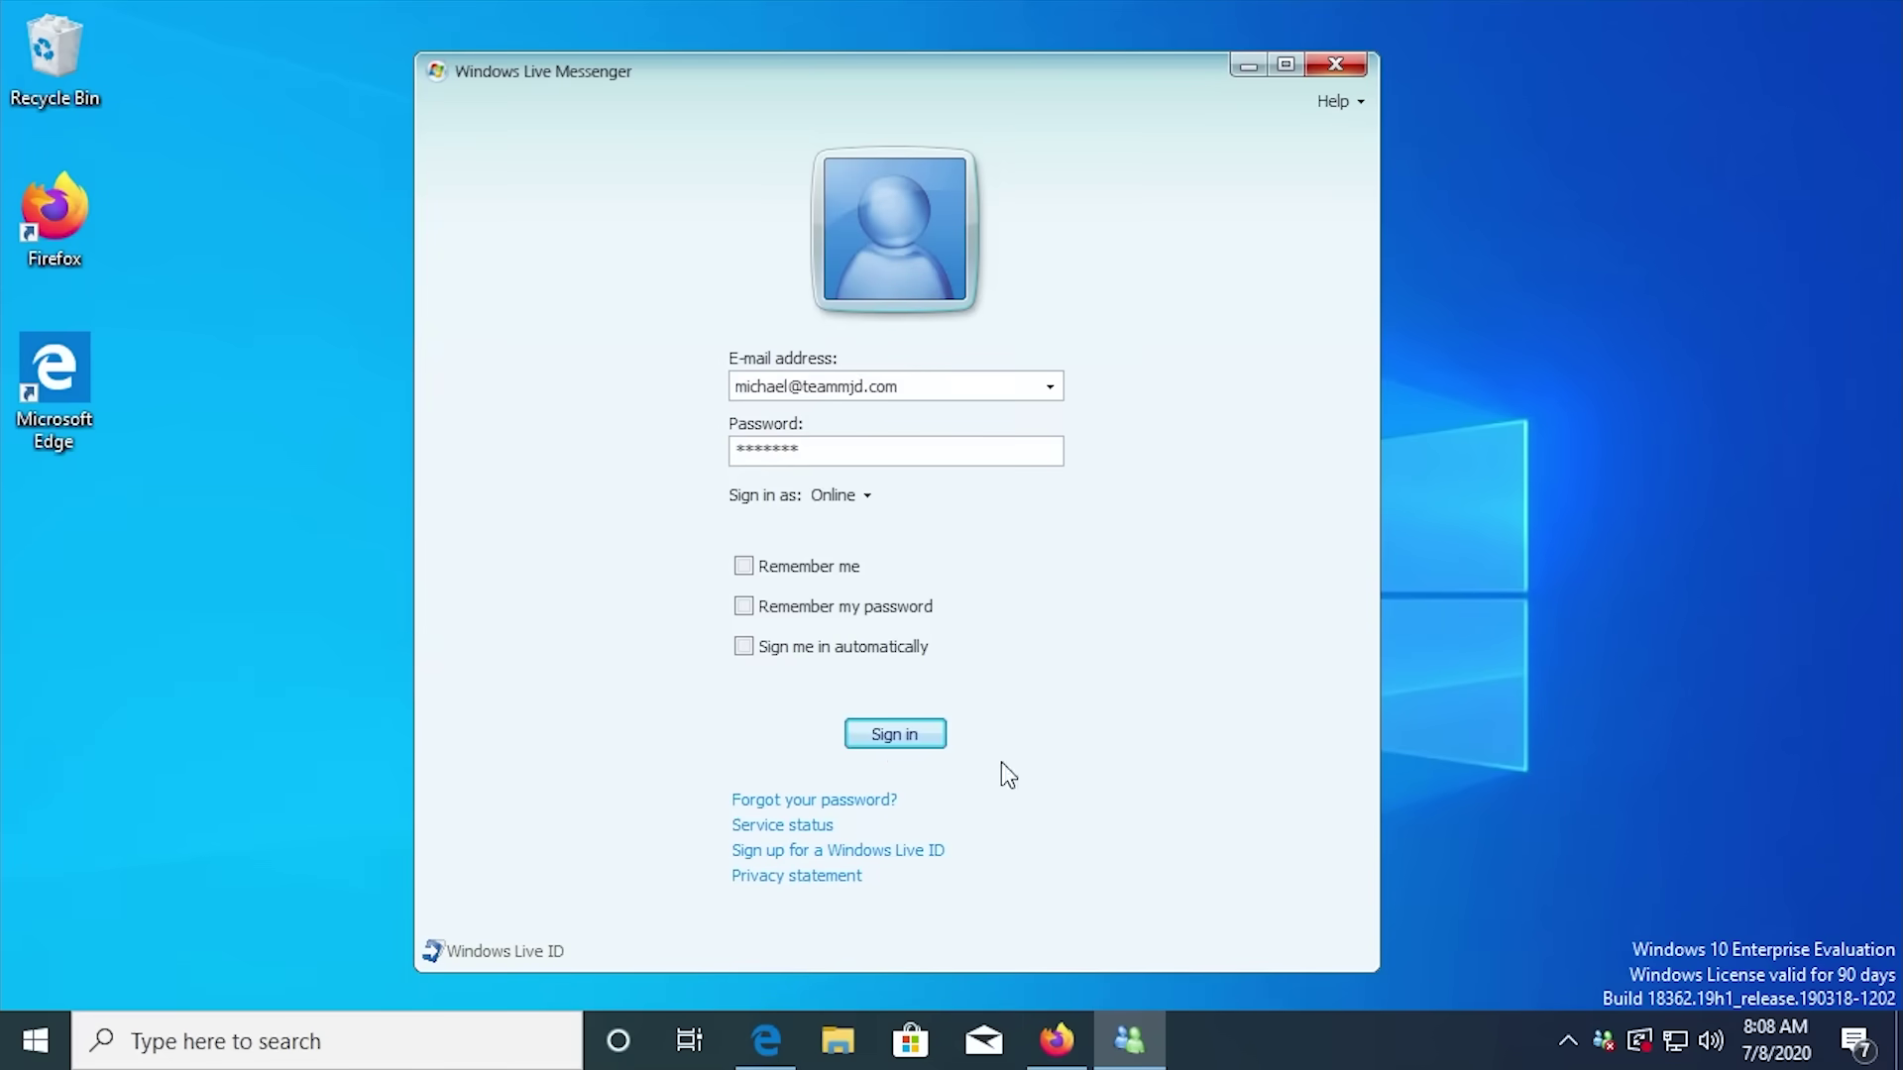
# - Sign in to Windows Live Messenger as Online with the entered account
pyautogui.click(890, 738)
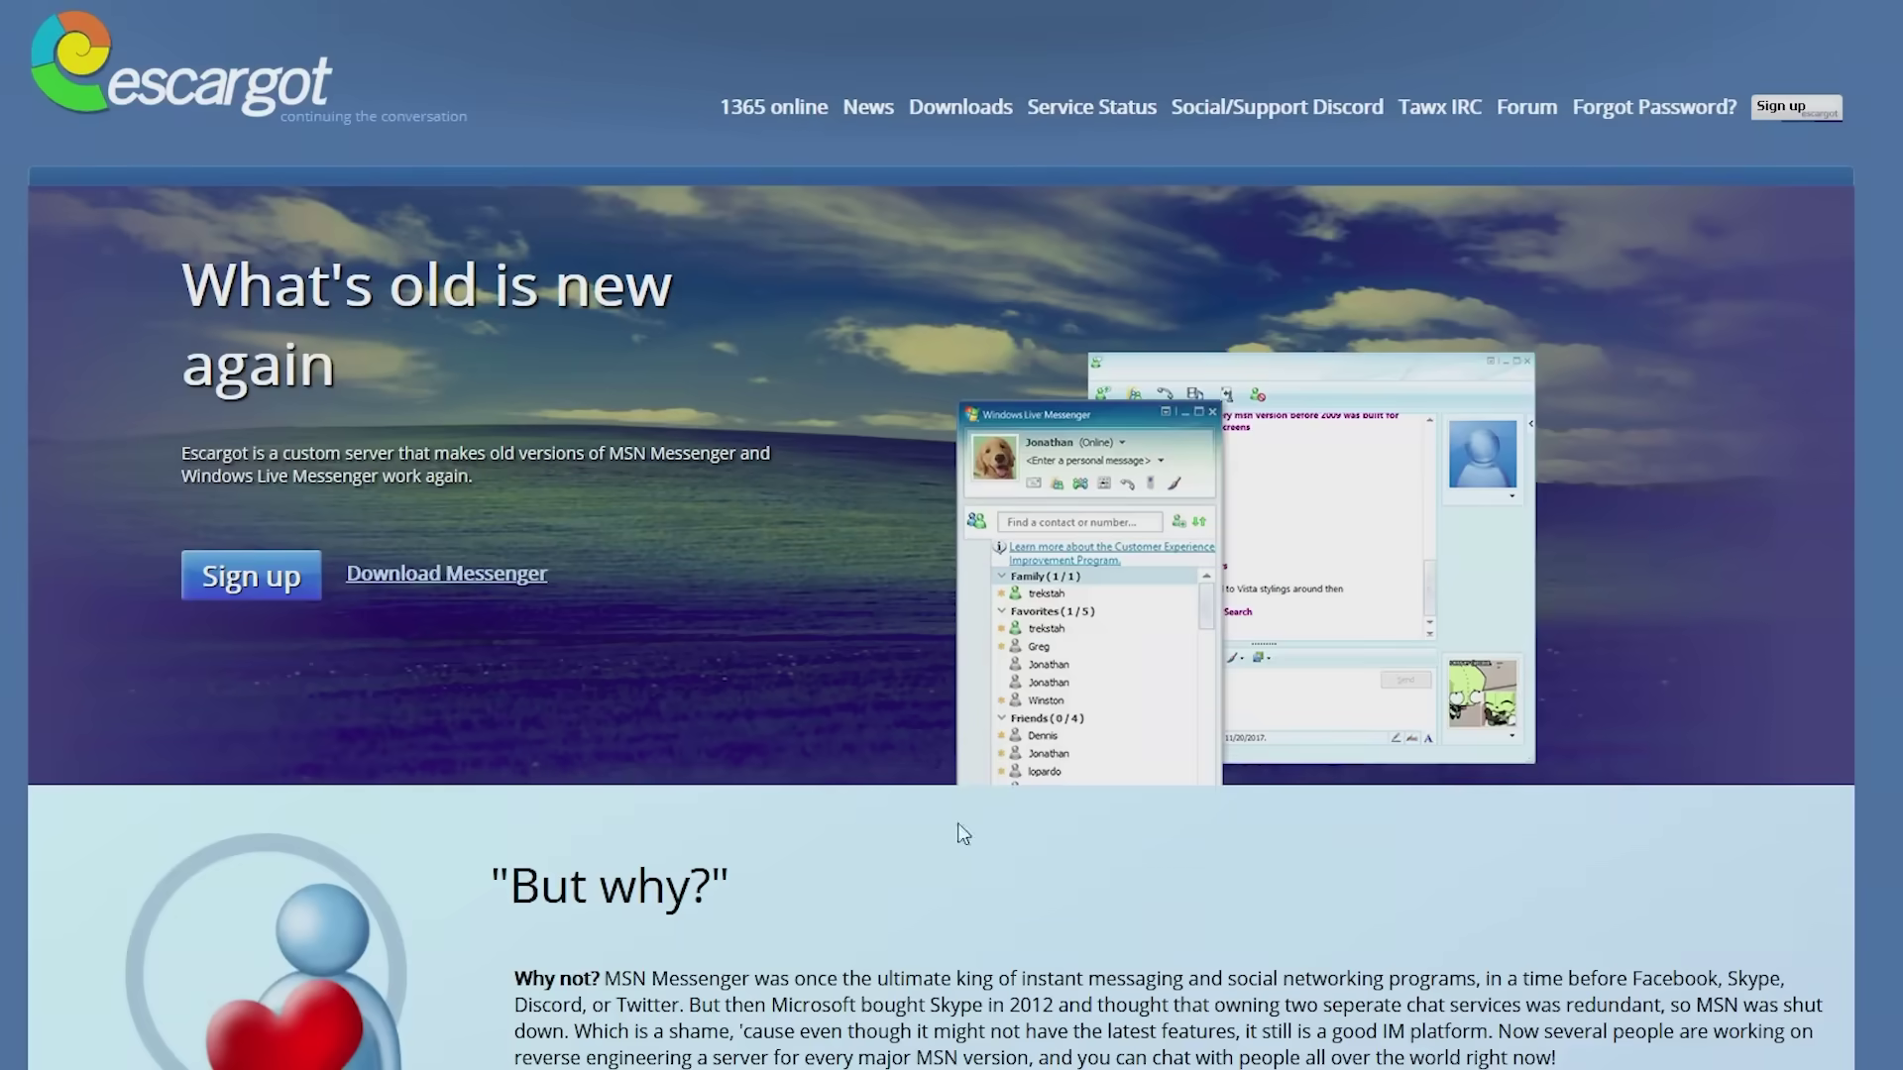
# - Open the Escargot account sign-up form and enable Old MSN support for the new account
pyautogui.click(262, 584)
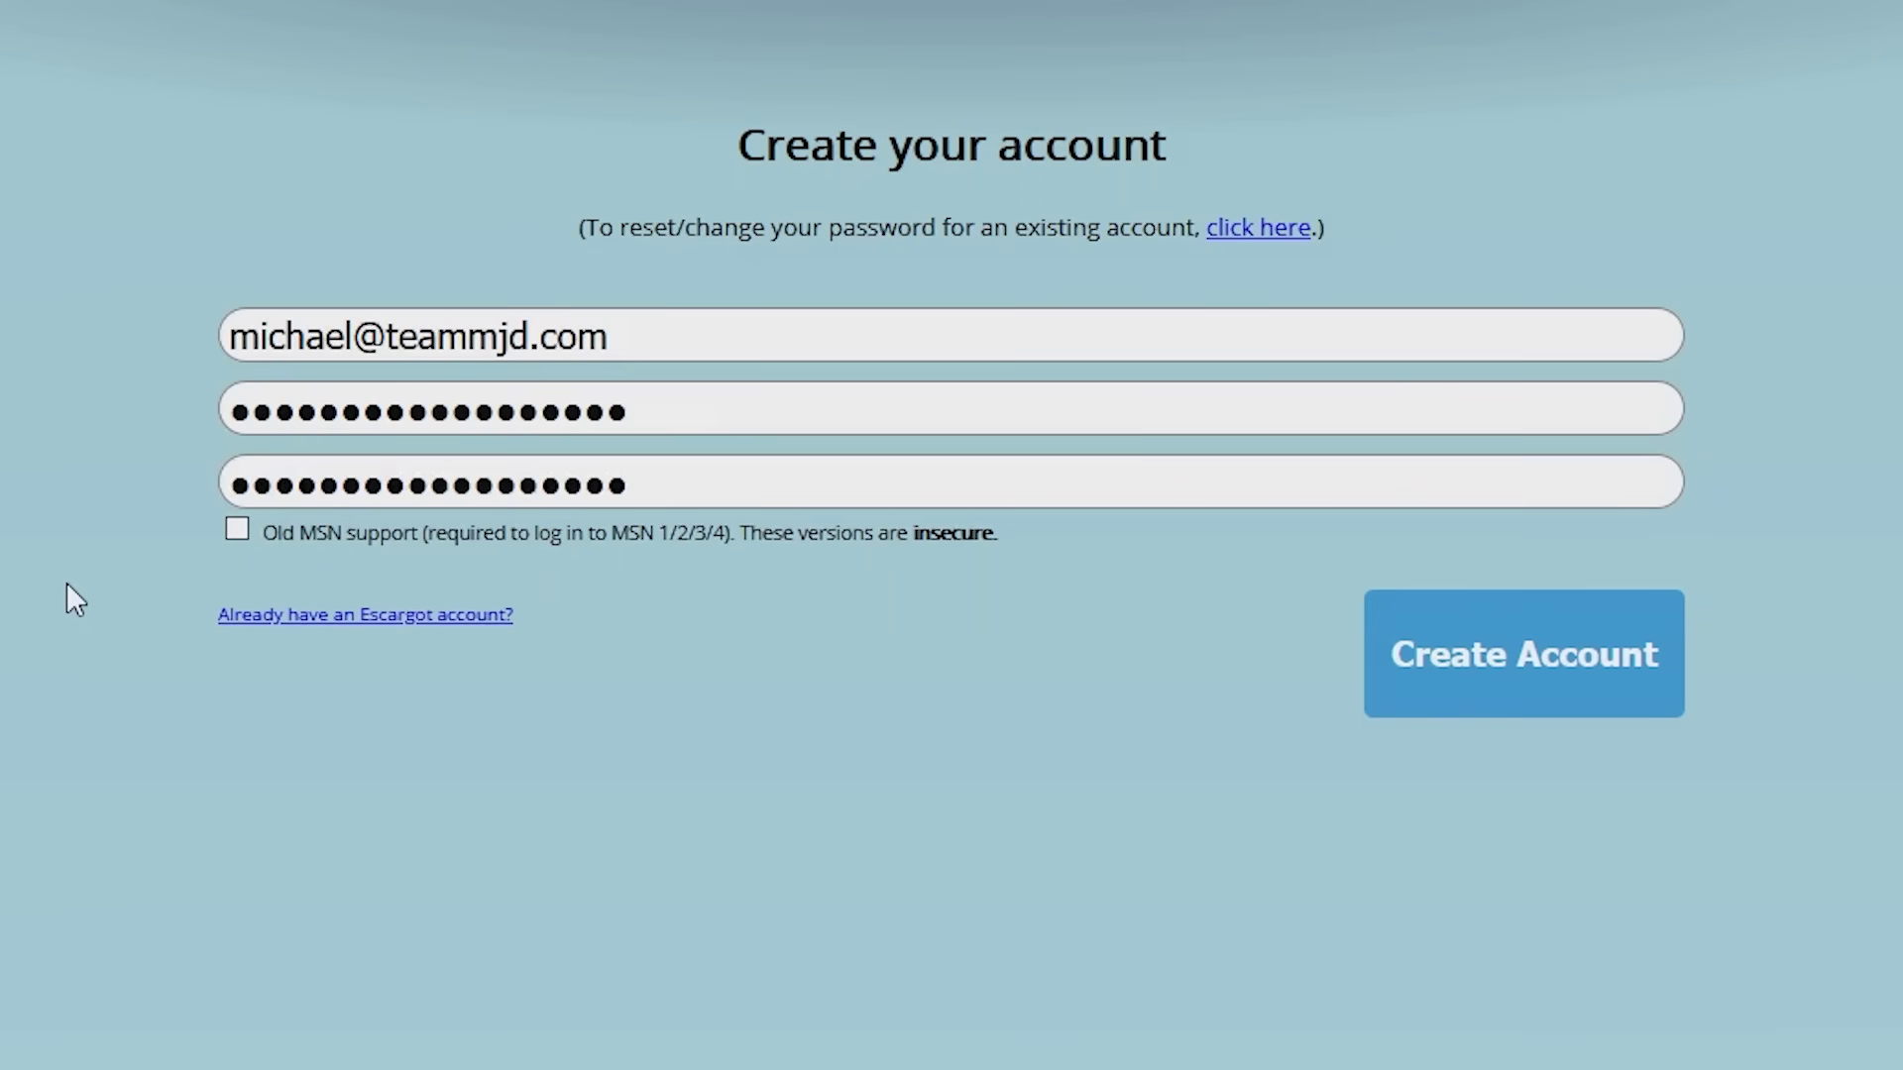
pyautogui.click(238, 532)
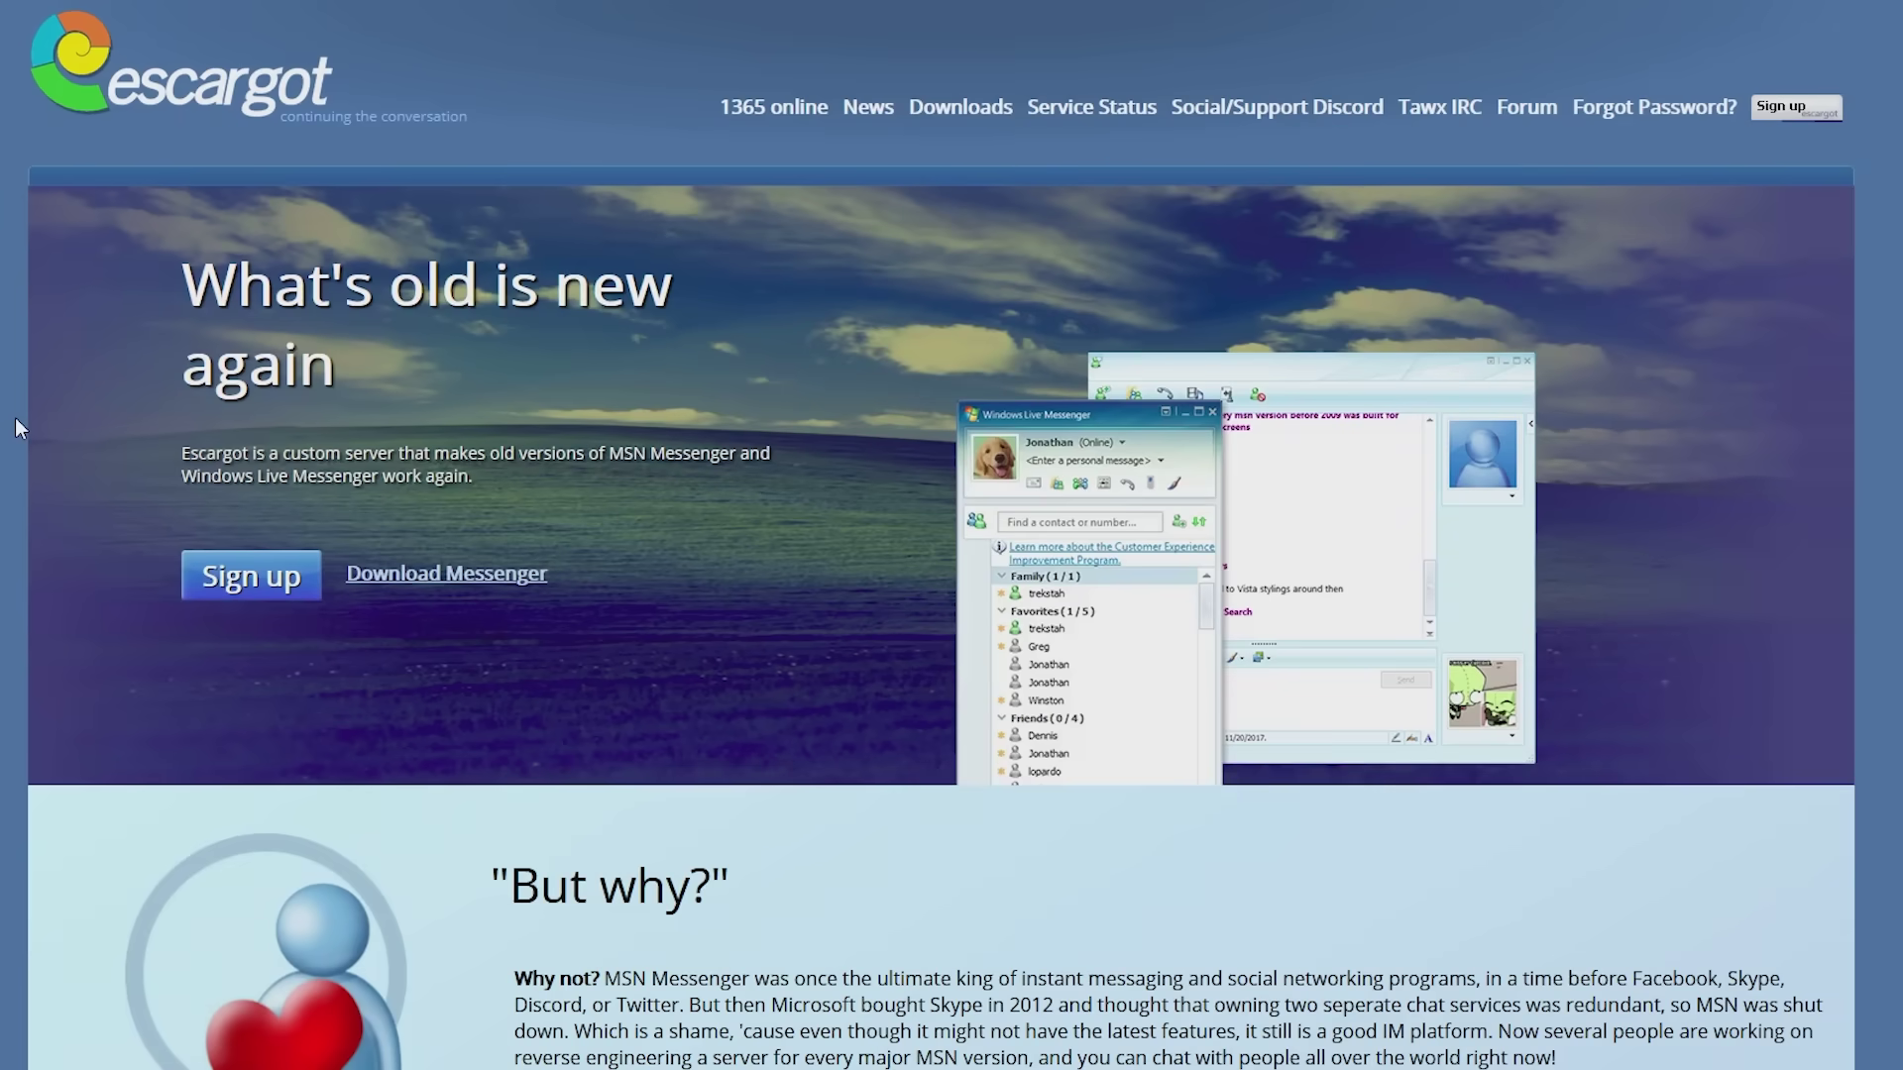
# - Open the Escargot Messenger downloads page and choose English as the language
pyautogui.click(447, 575)
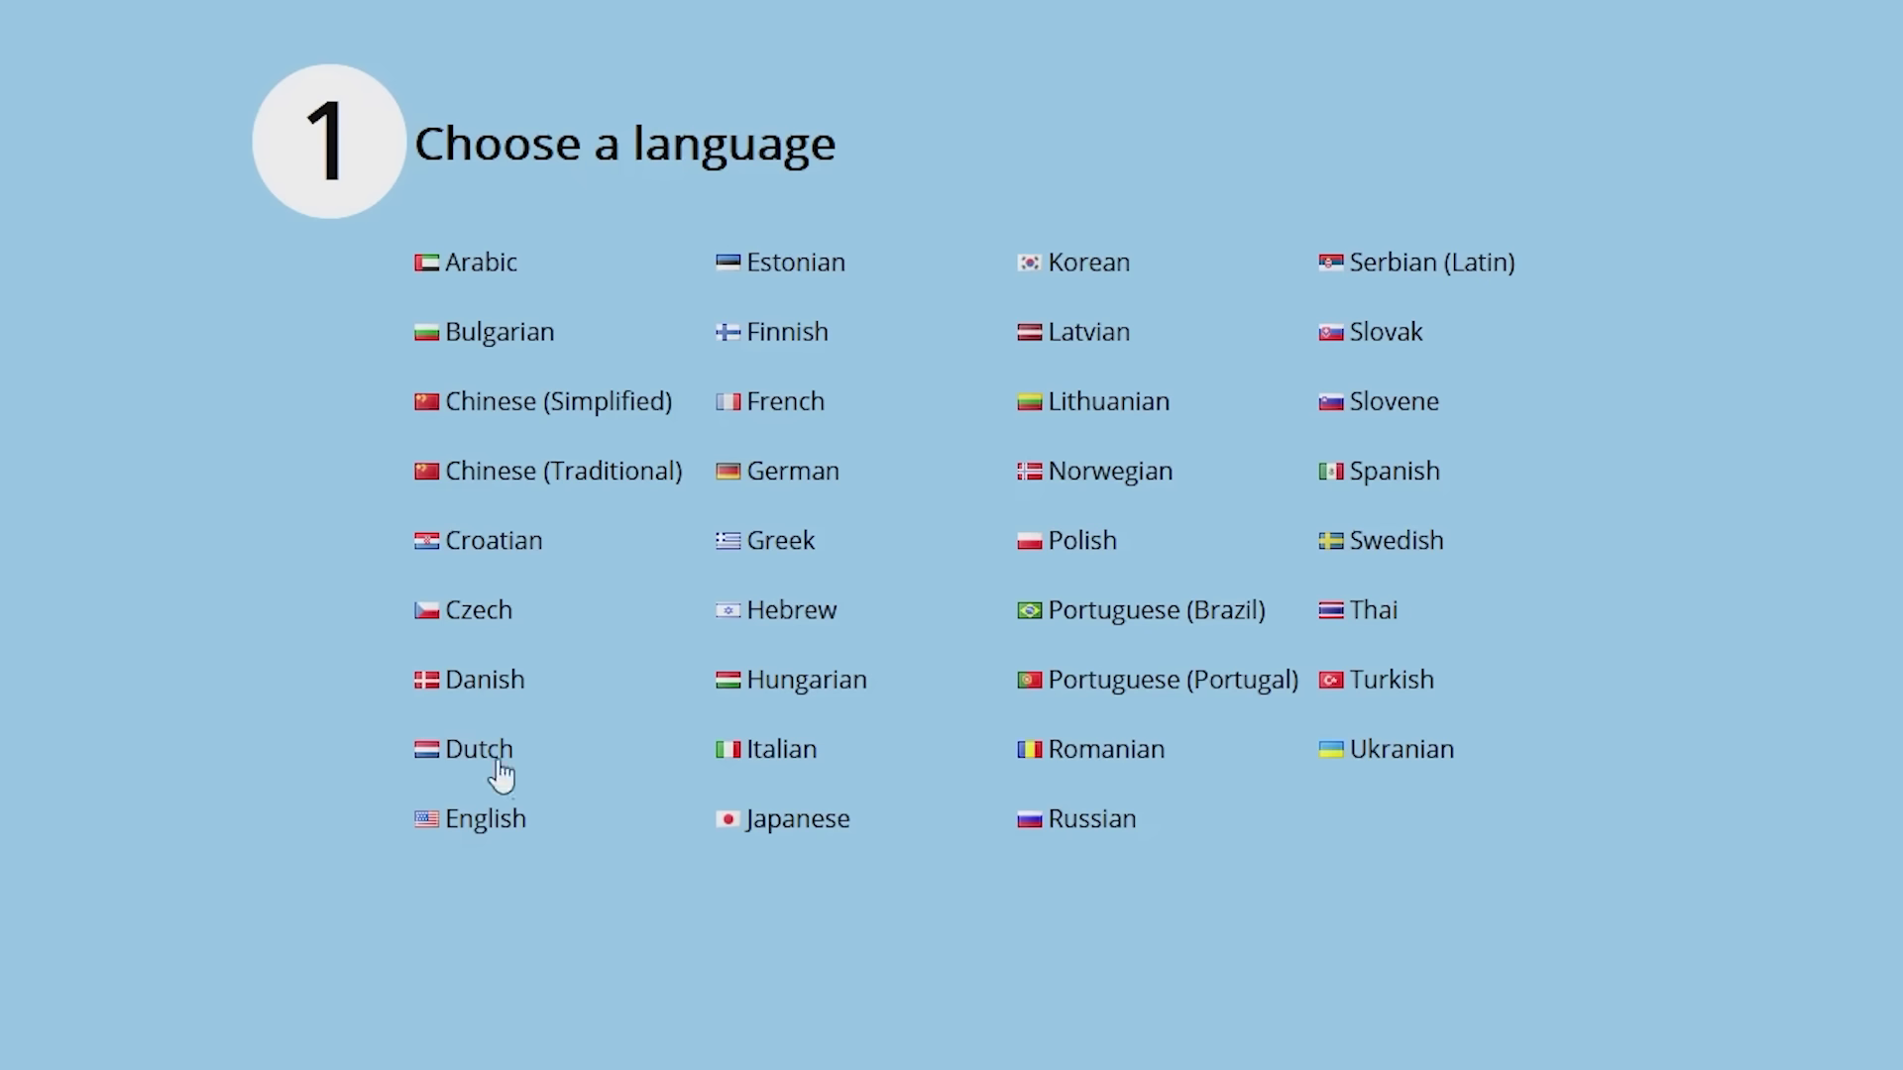
pyautogui.click(495, 825)
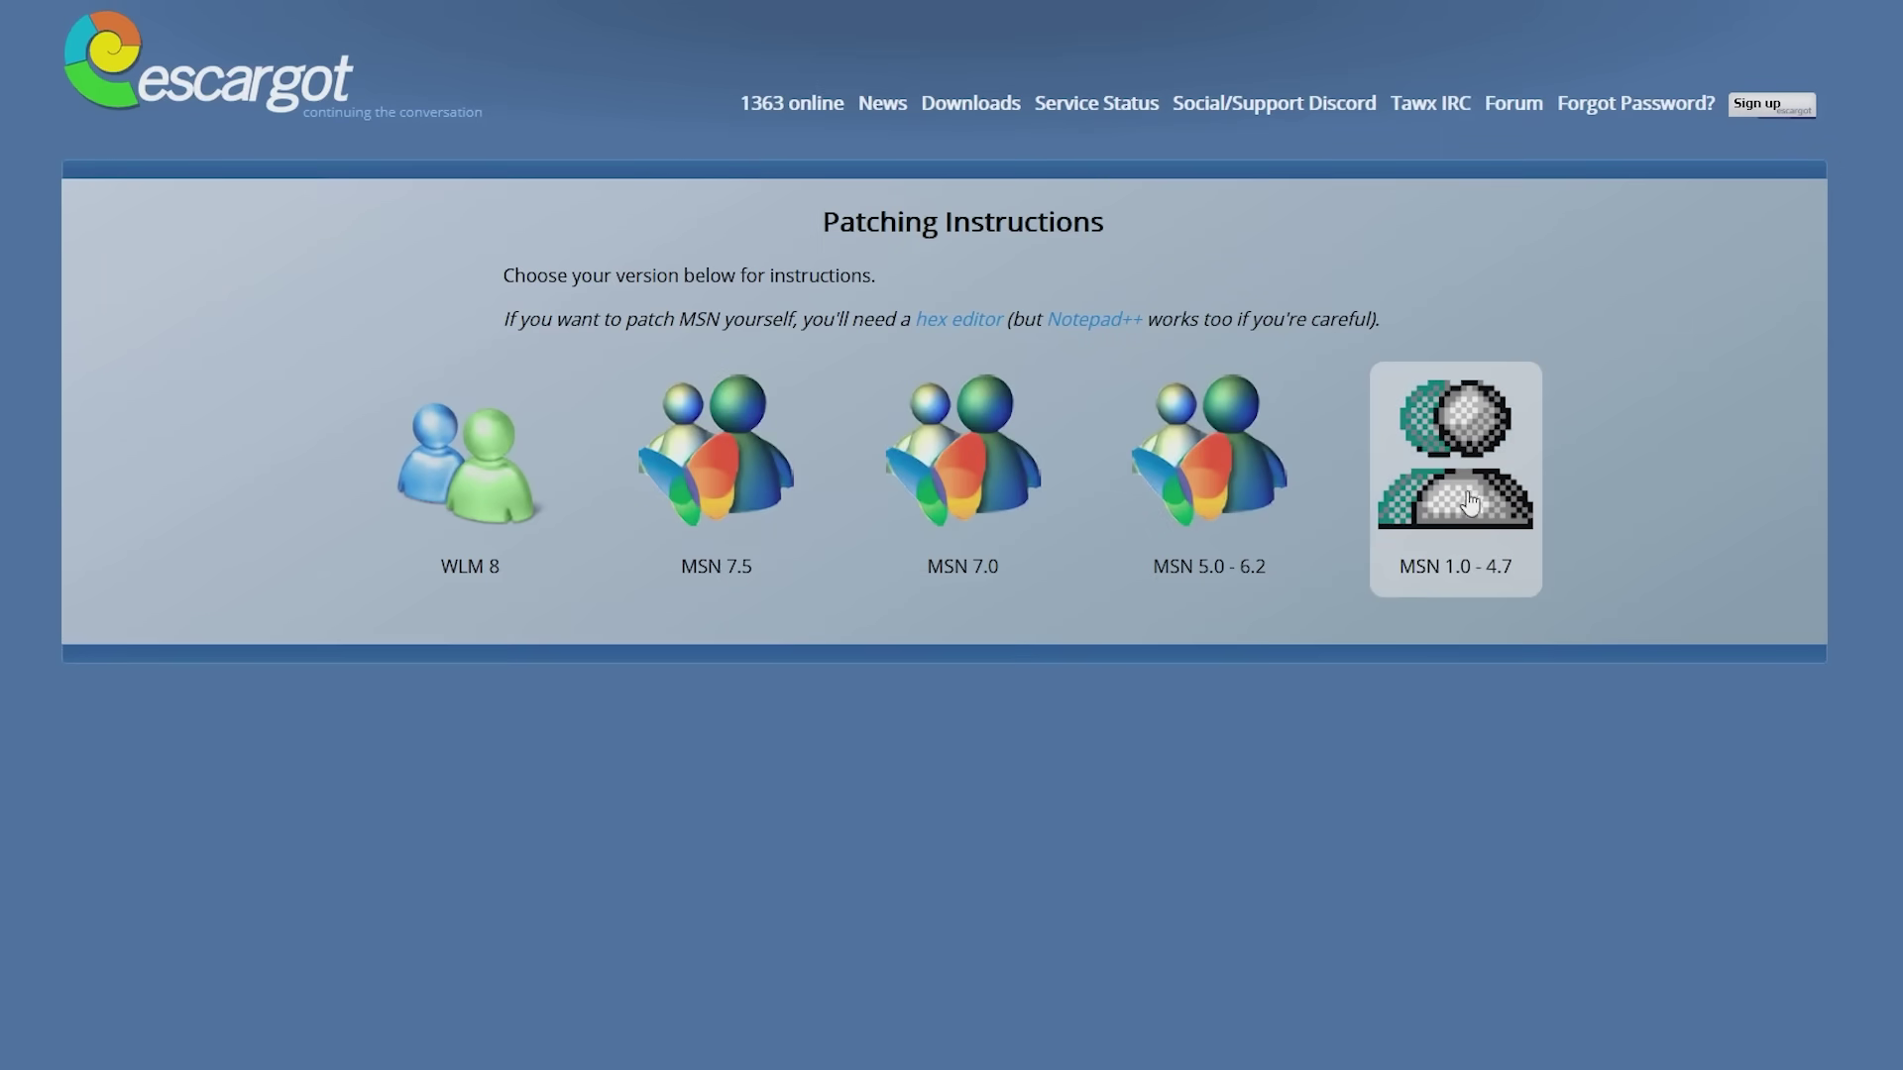
# - View the patching instructions for MSN 1.0 - 4.7, WLM 8, MSN 7.5, MSN 7.0 and MSN 5.0 - 6.2
pyautogui.click(1429, 438)
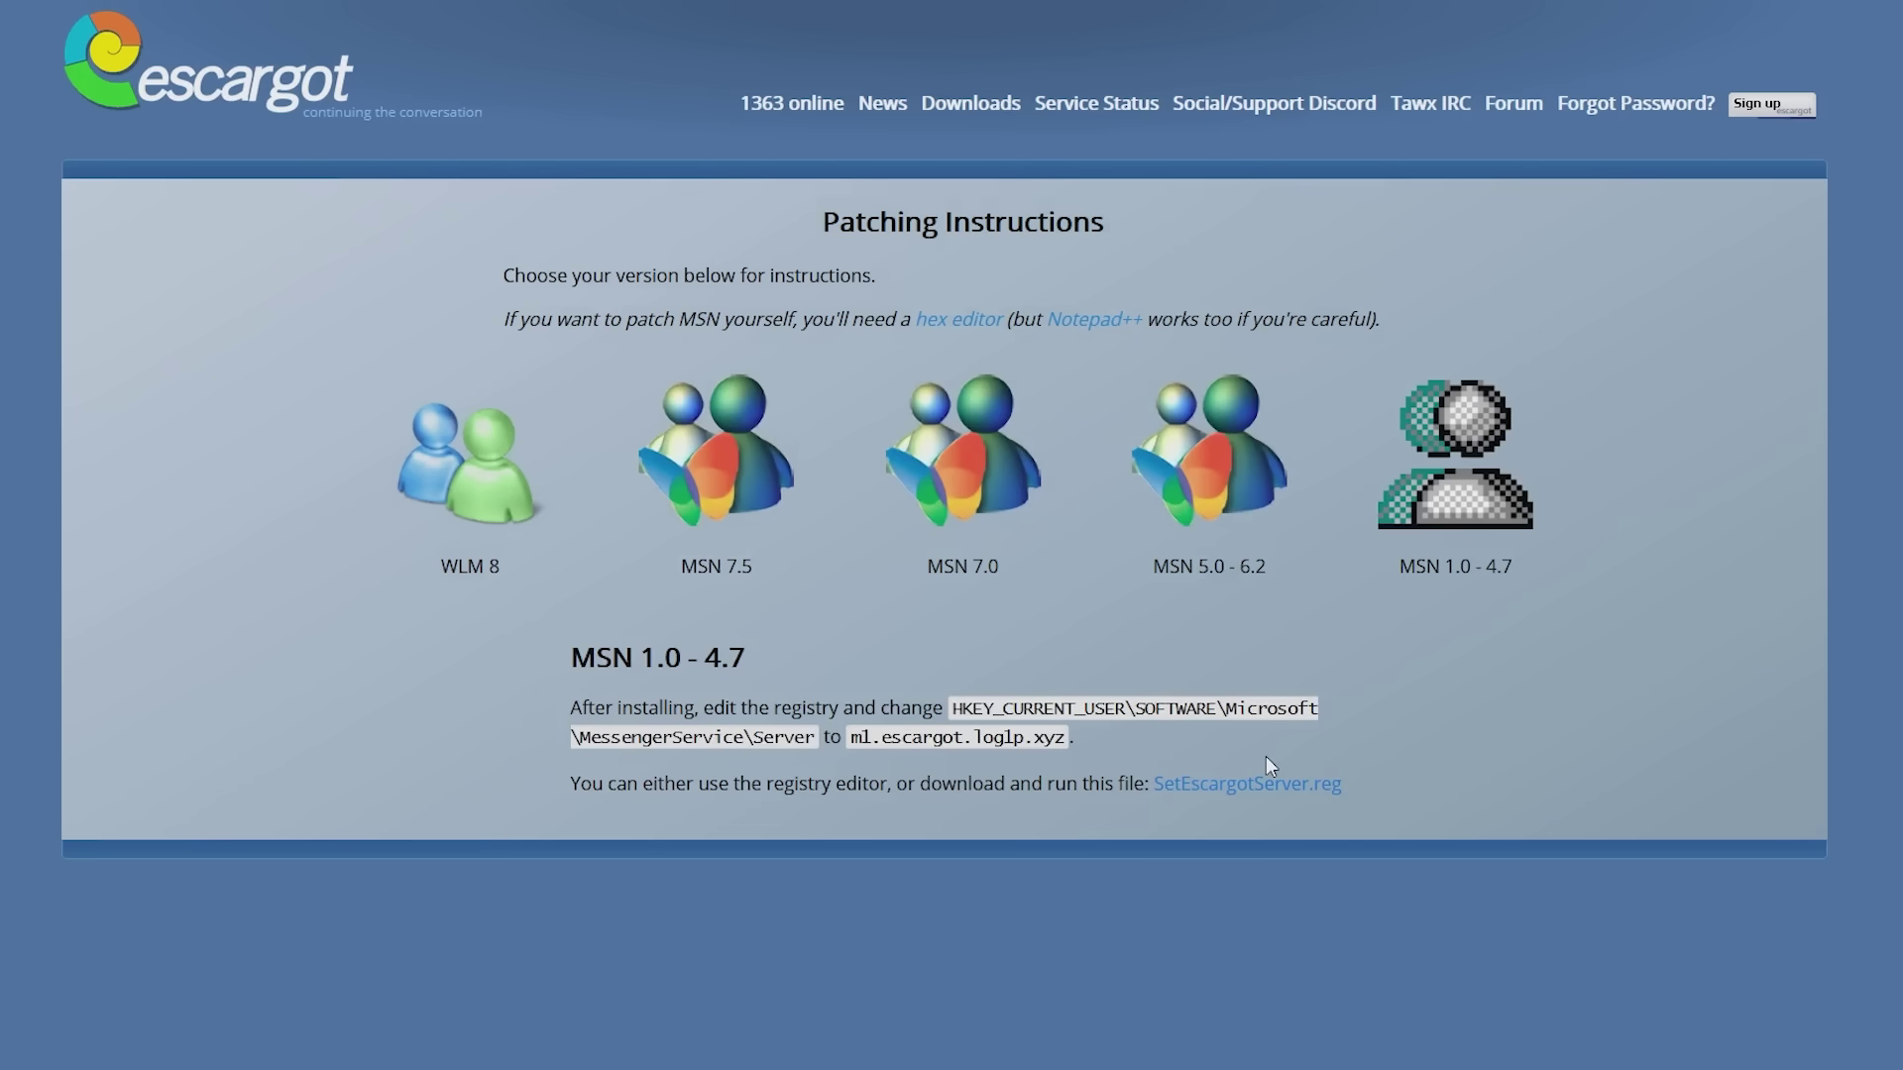
pyautogui.click(510, 521)
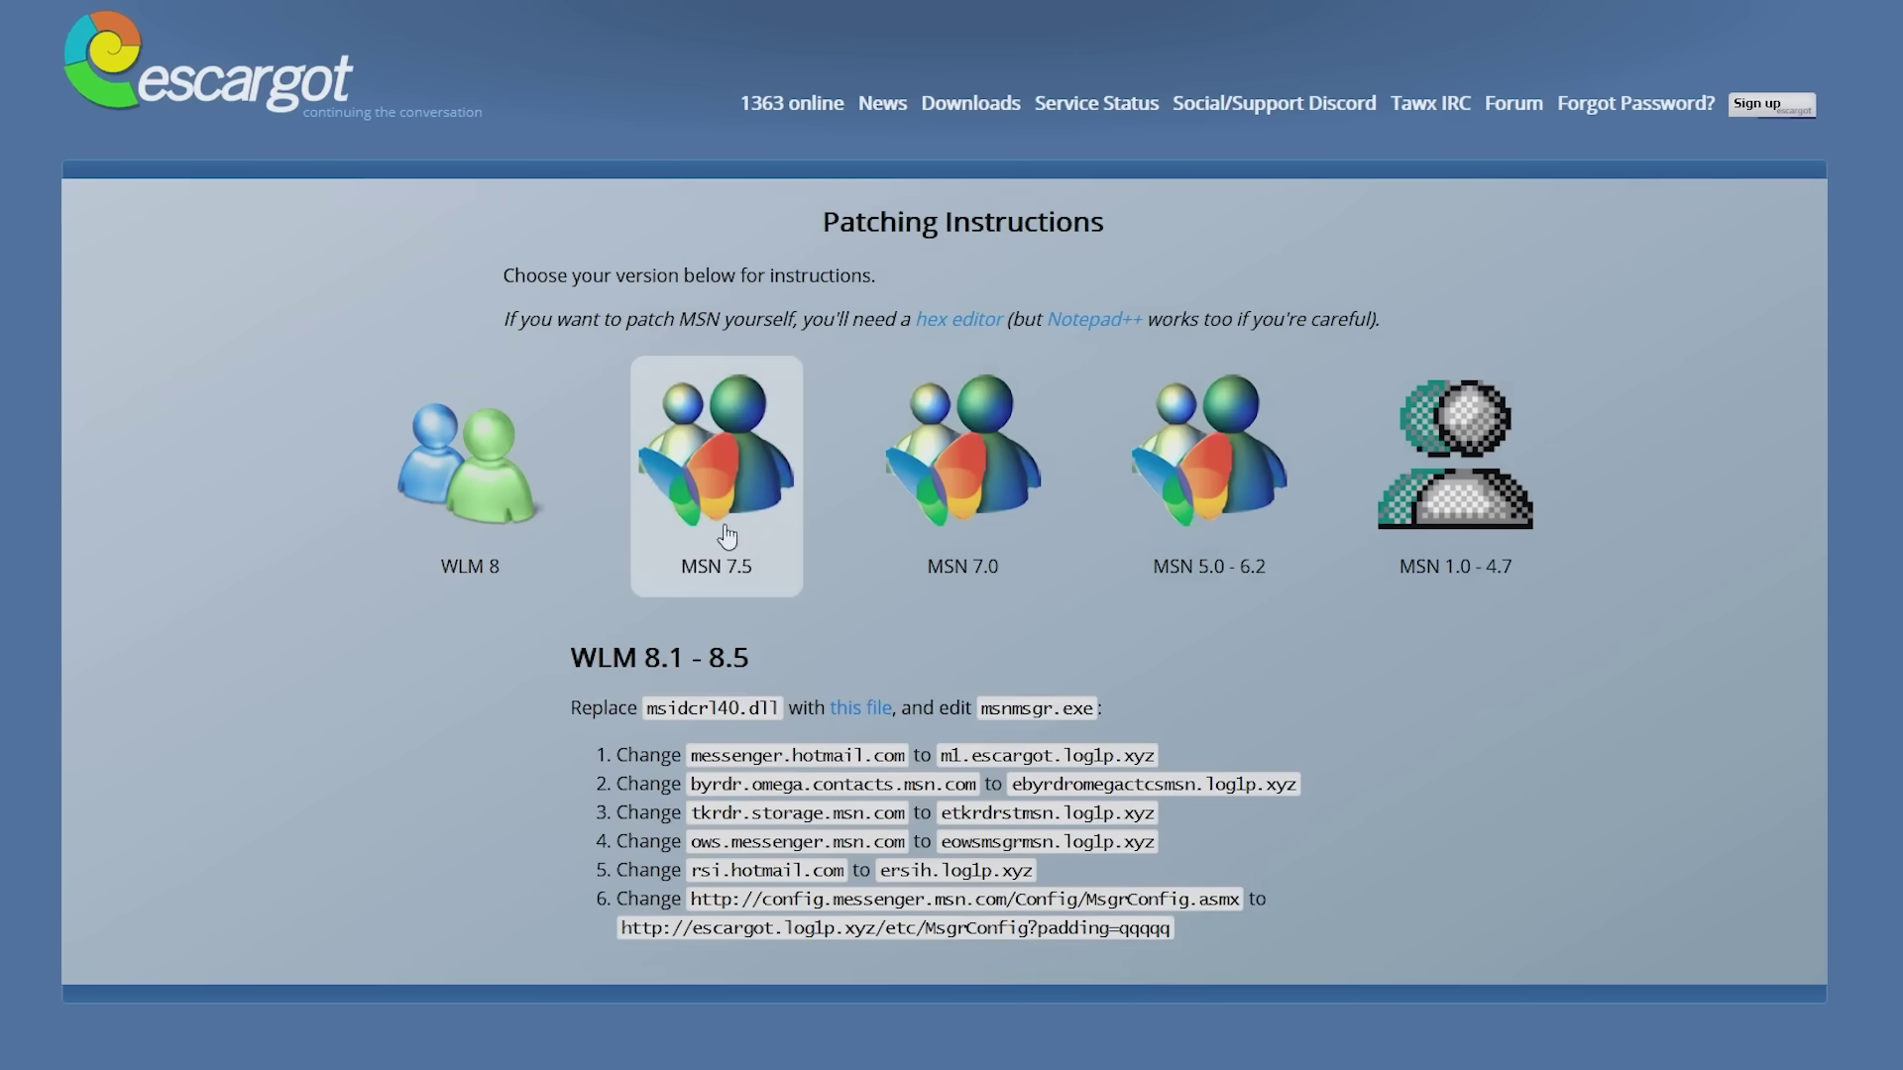
pyautogui.click(715, 486)
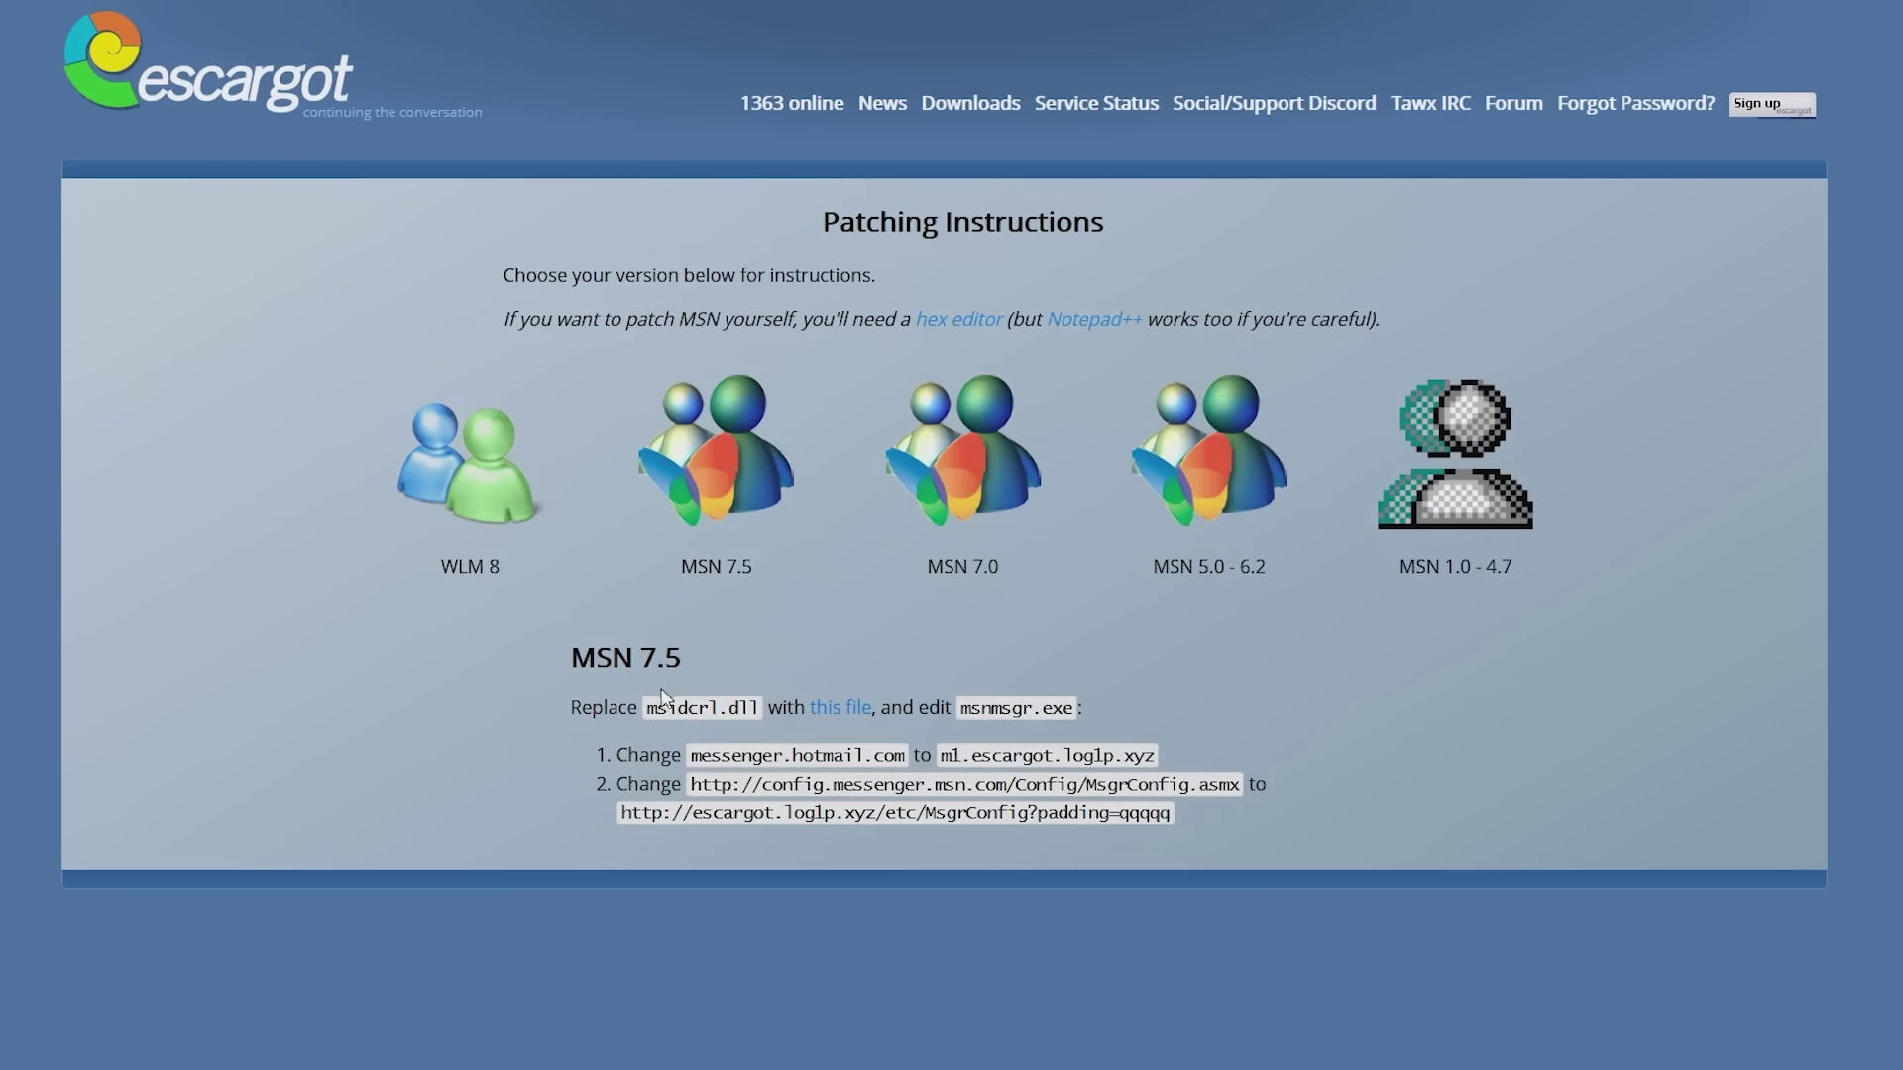
pyautogui.click(969, 459)
pyautogui.click(1215, 466)
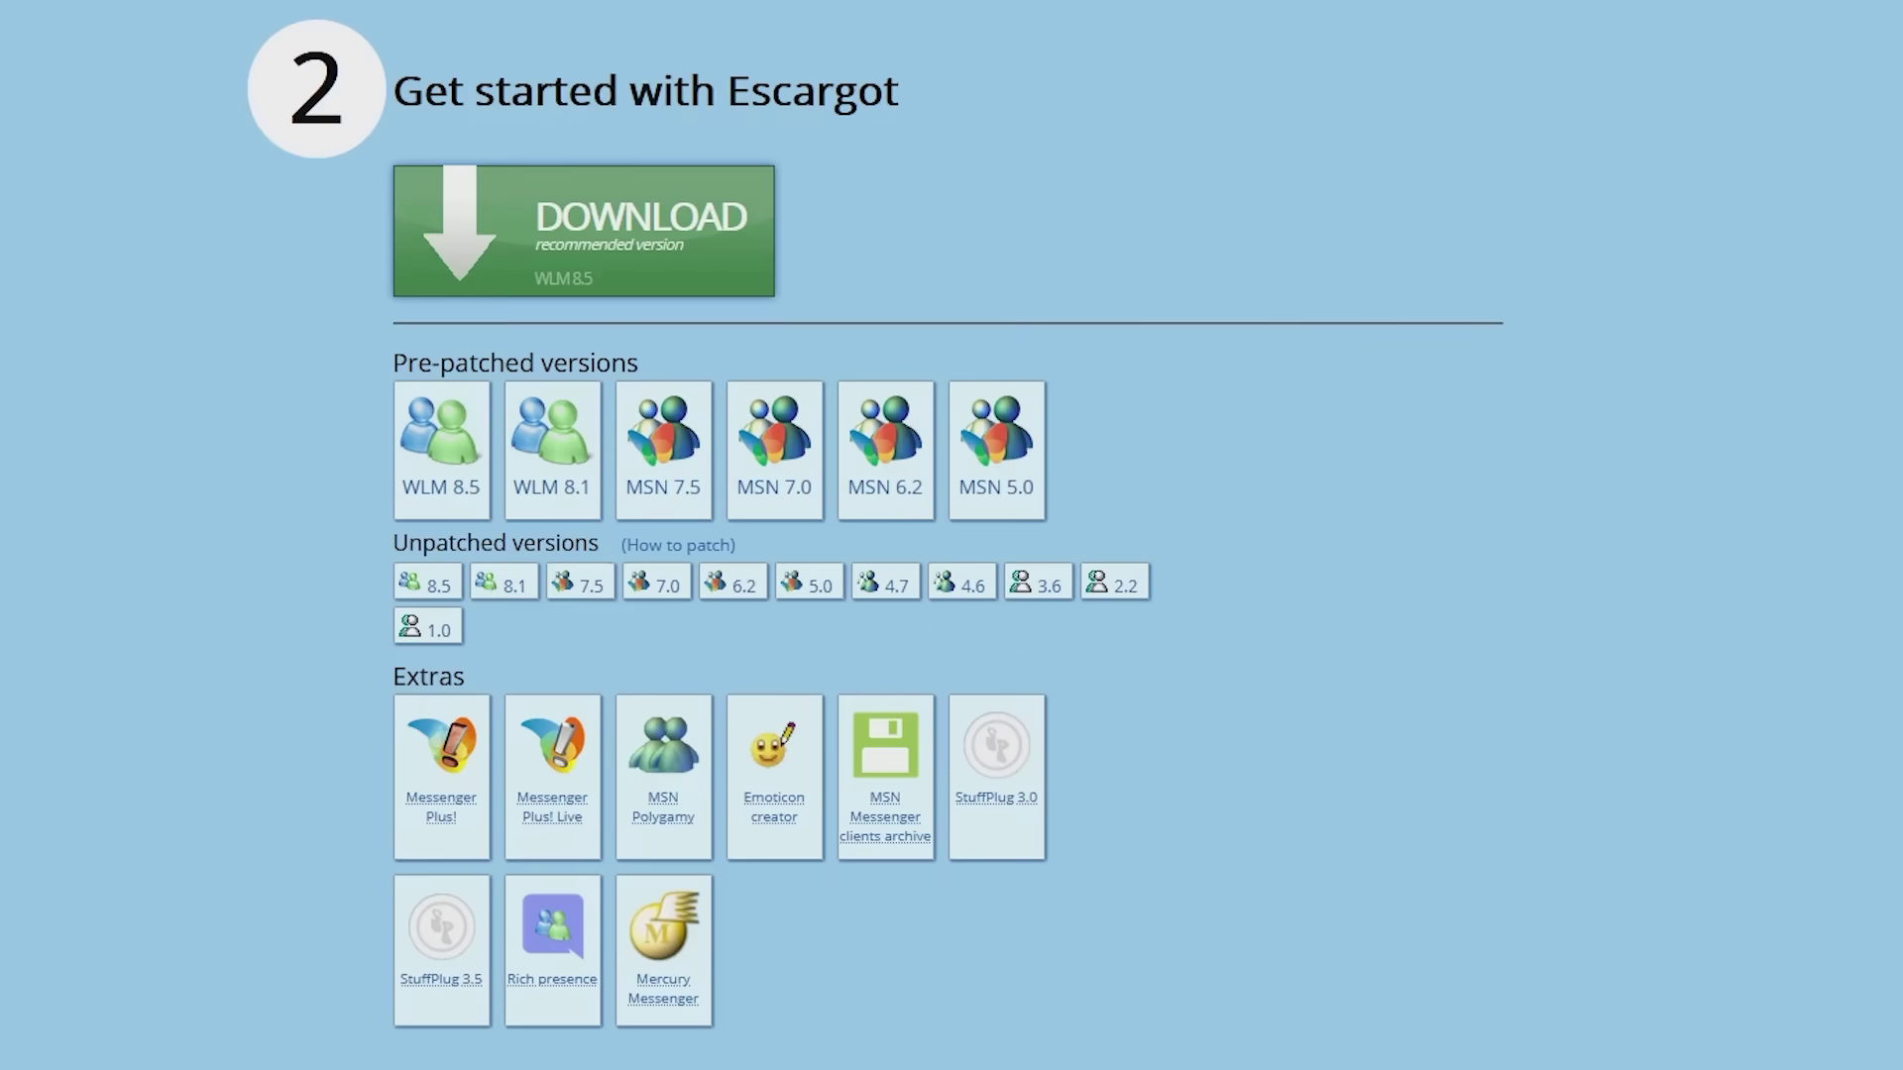
# - Download the recommended pre-patched Messenger version, WLM 8.5
pyautogui.click(525, 255)
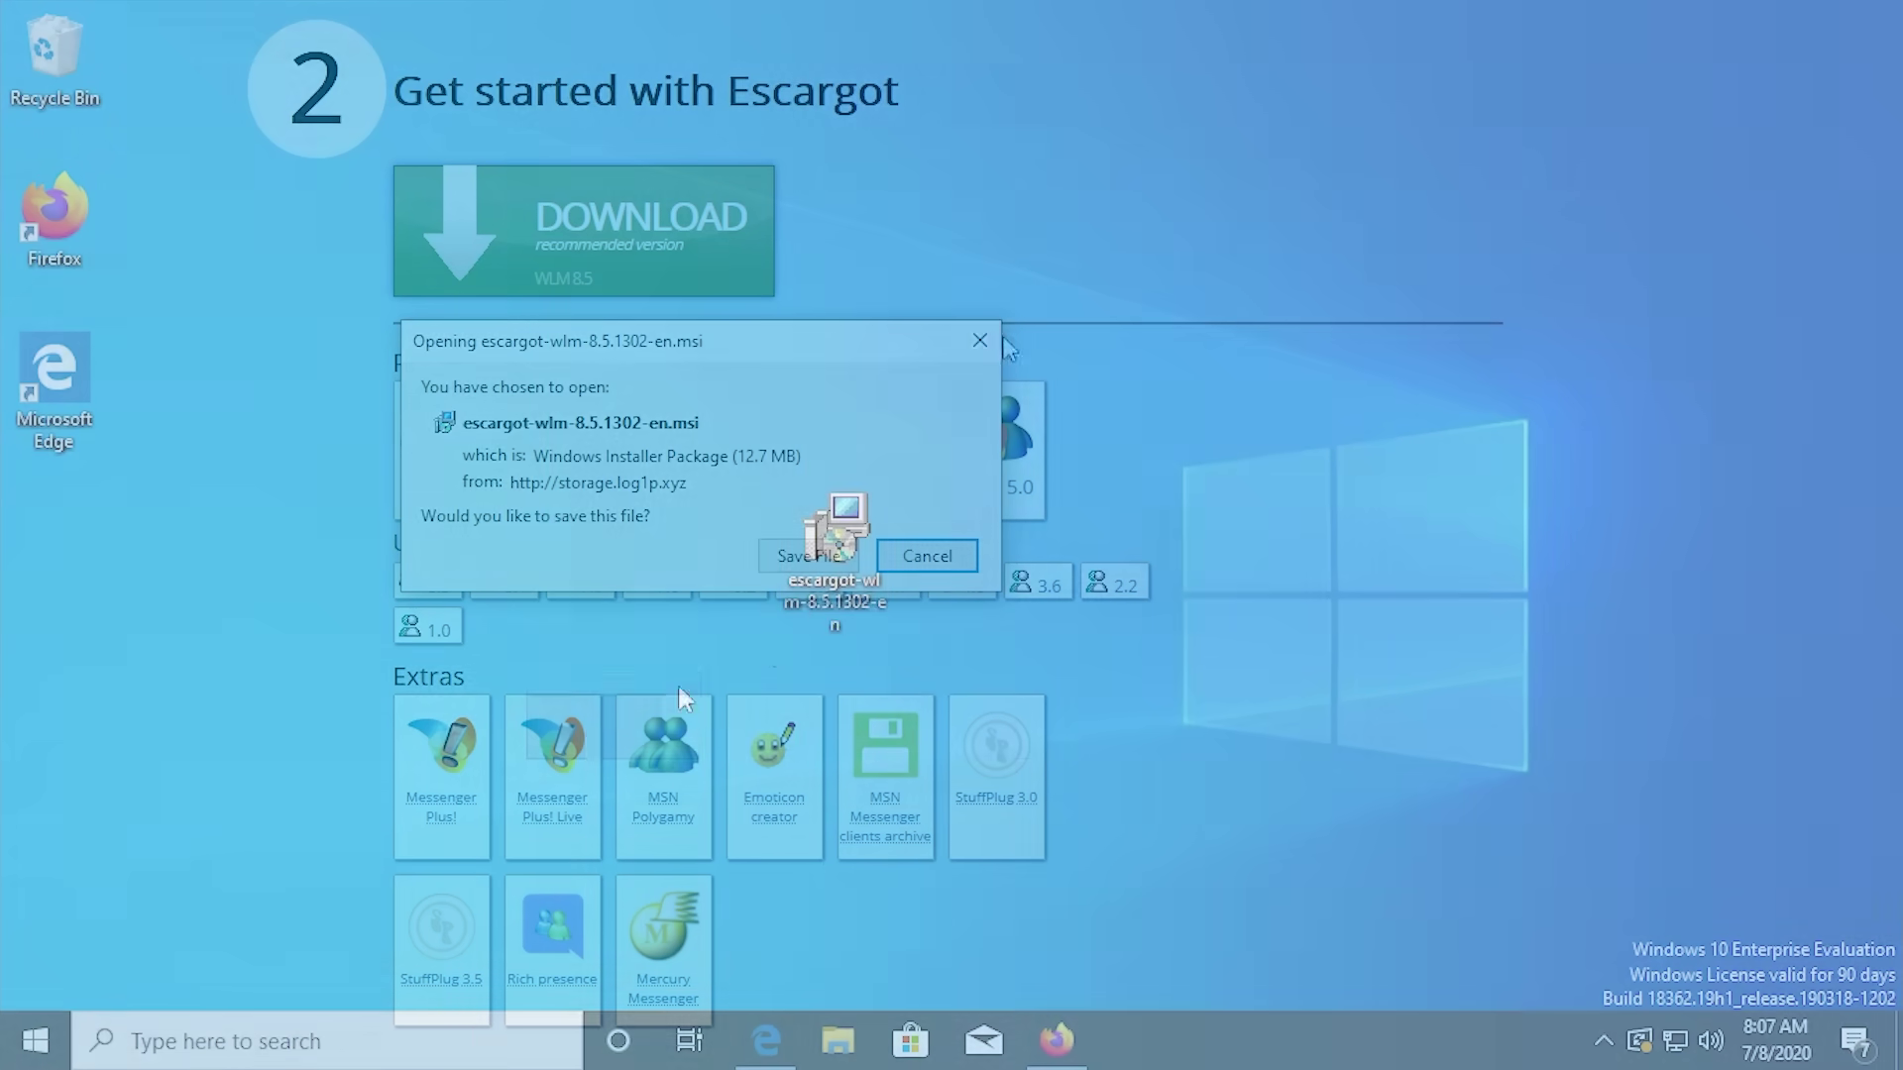
# - Run the escargot-wlm-8.5.1302-en installer from the desktop despite the SmartScreen block and allow it to make changes
pyautogui.moveTo(526, 759); pyautogui.dragTo(1277, 301)
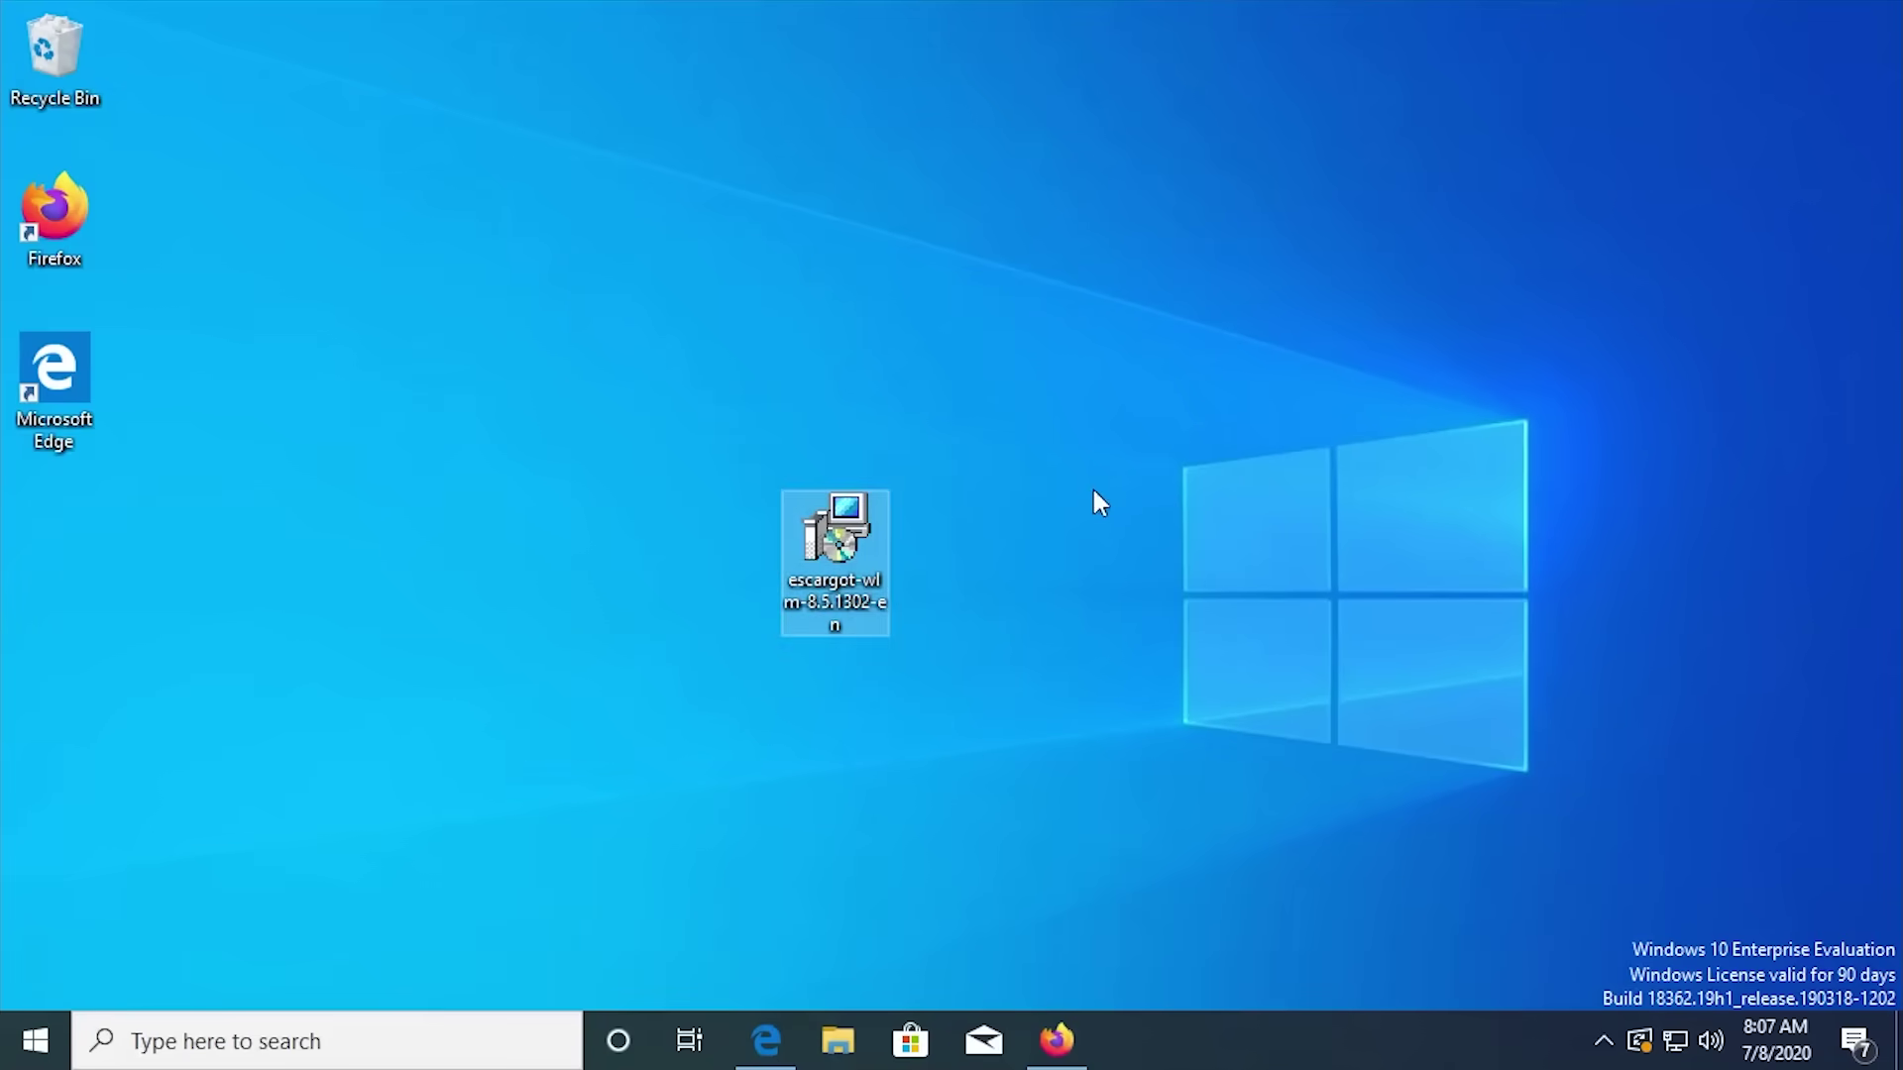
pyautogui.doubleClick(839, 546)
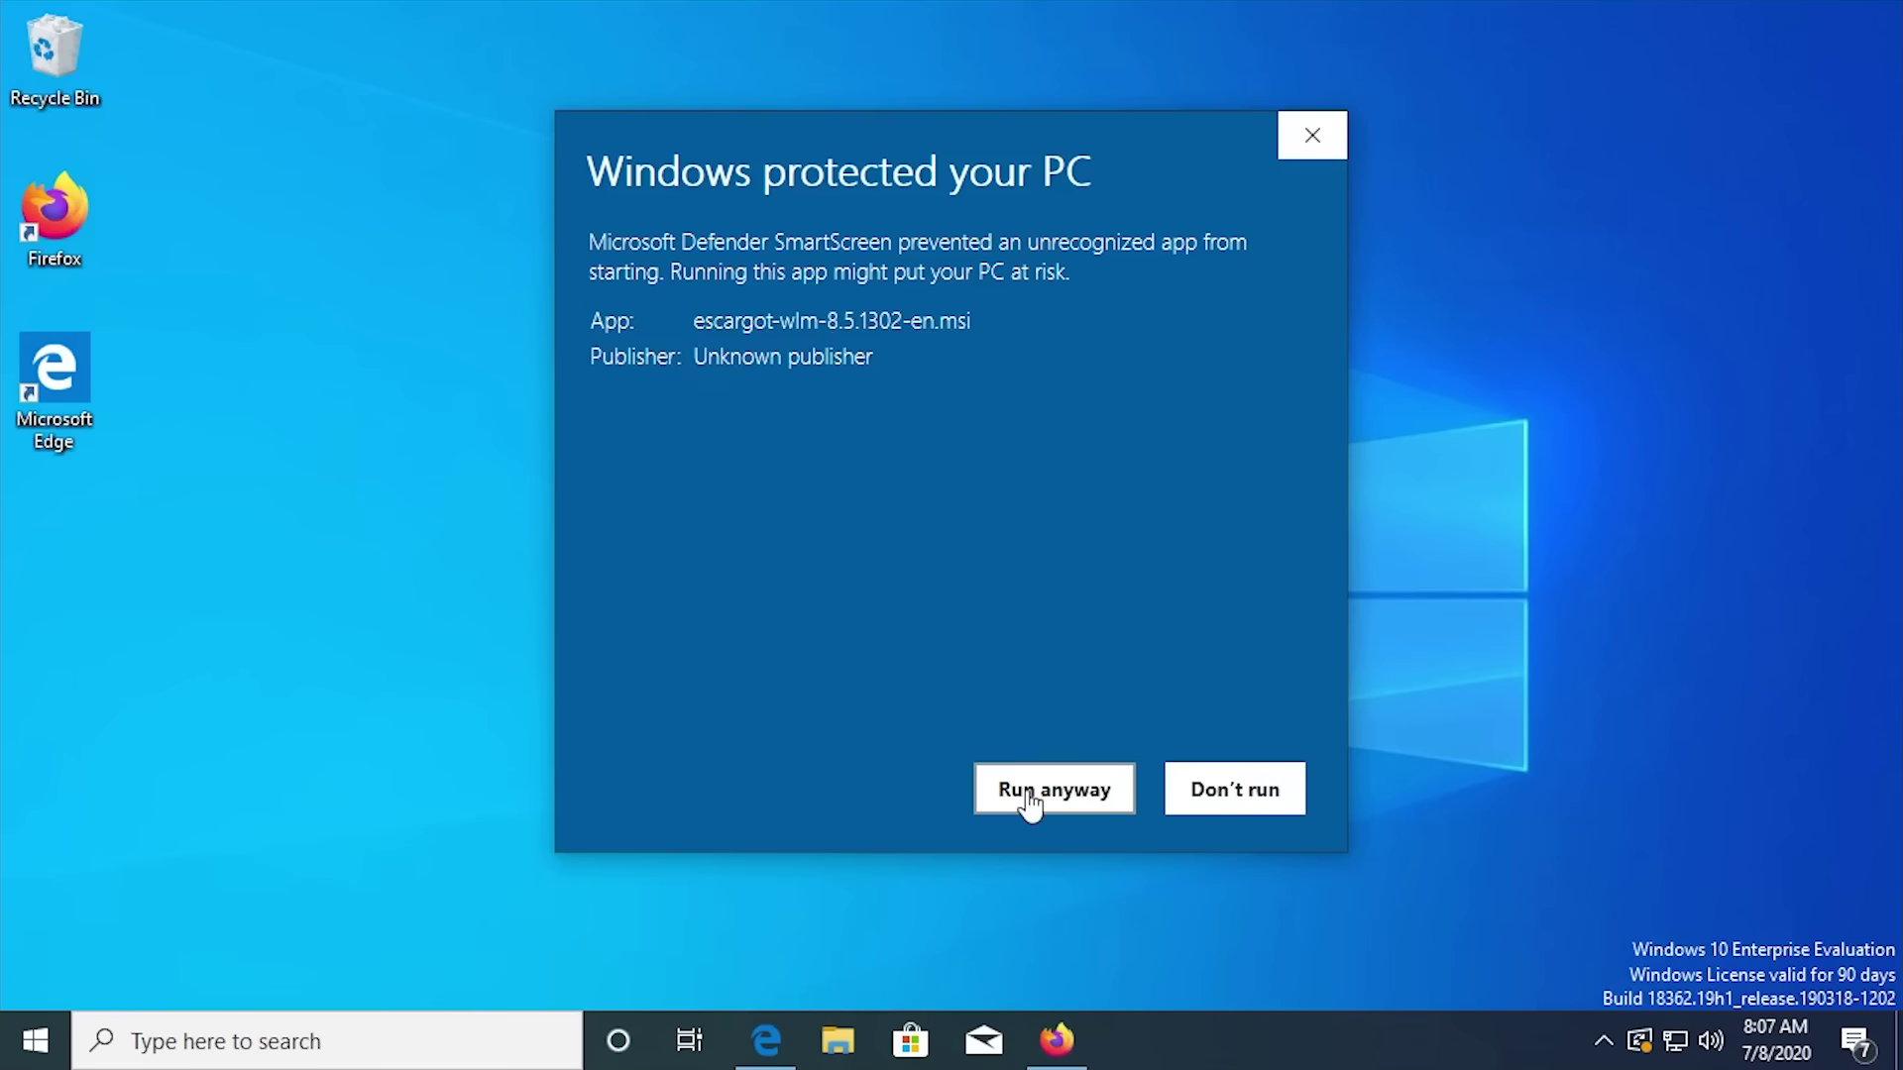
pyautogui.click(1029, 802)
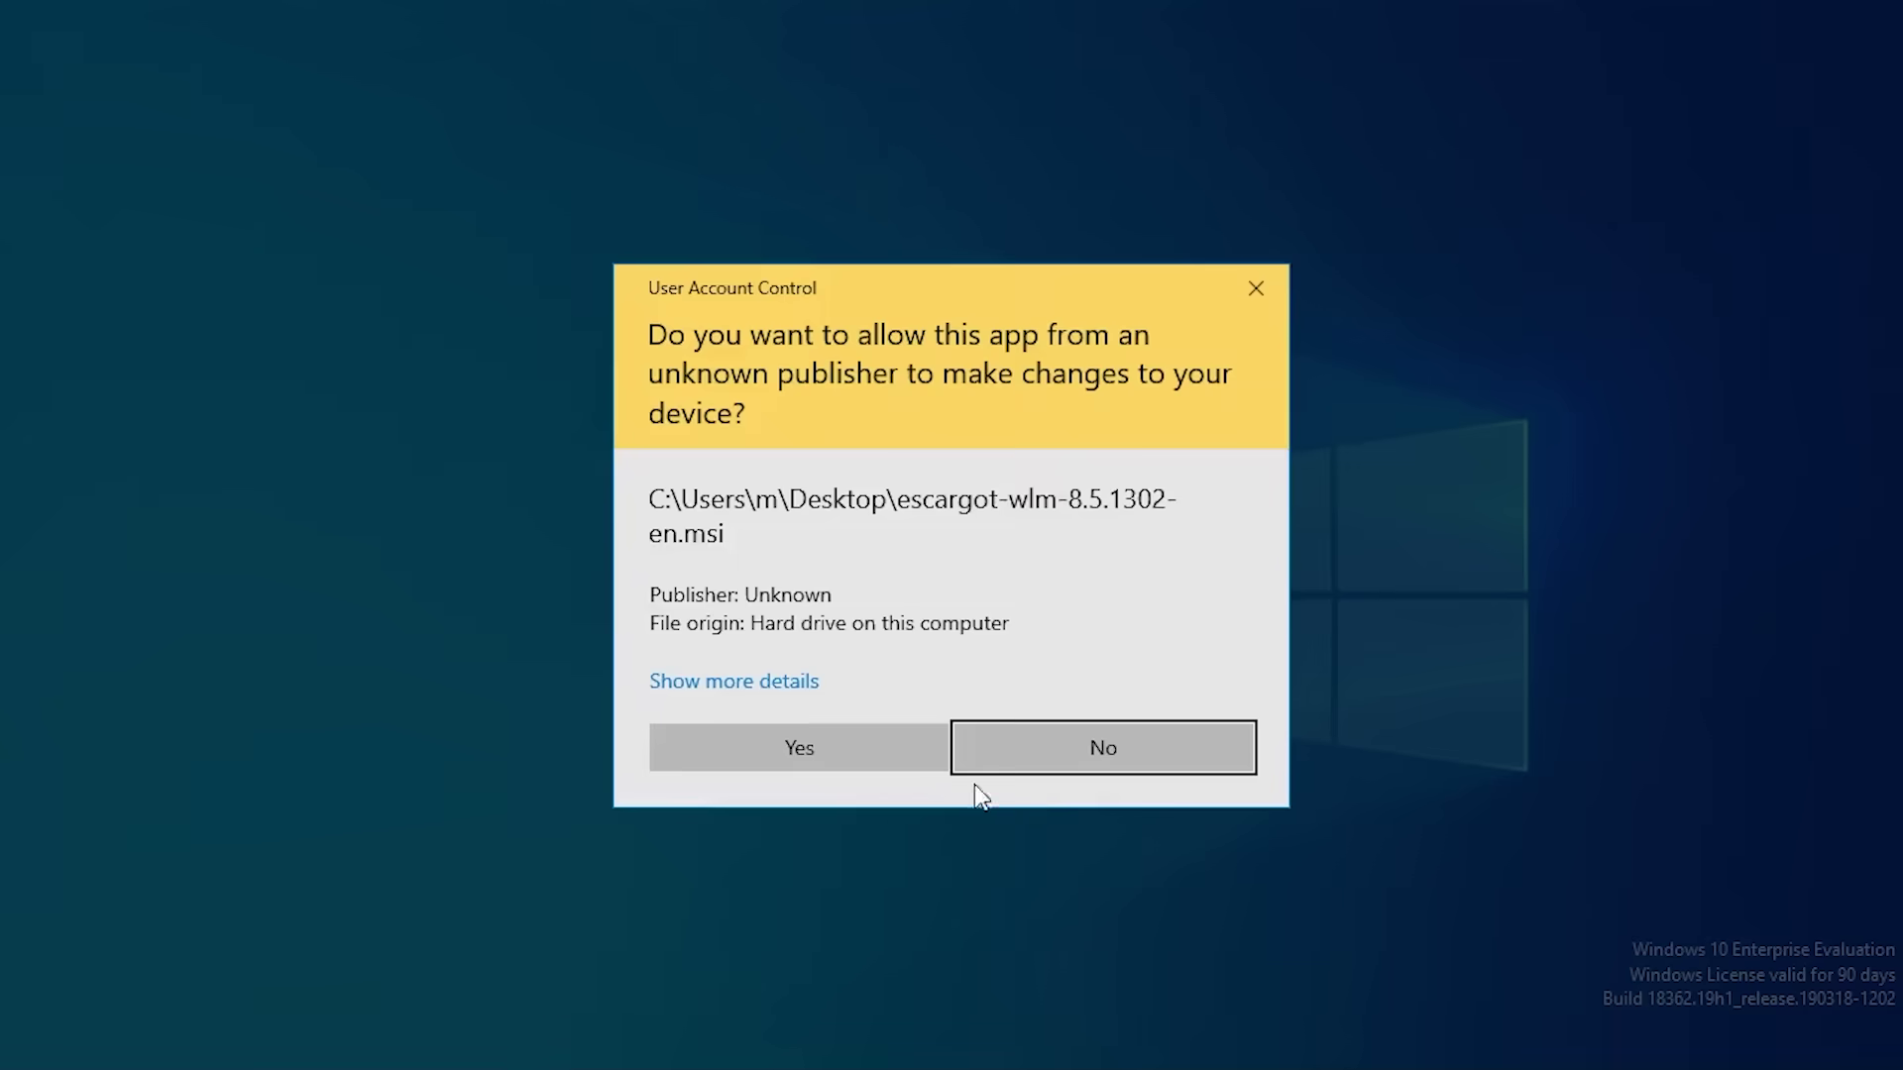
pyautogui.click(855, 762)
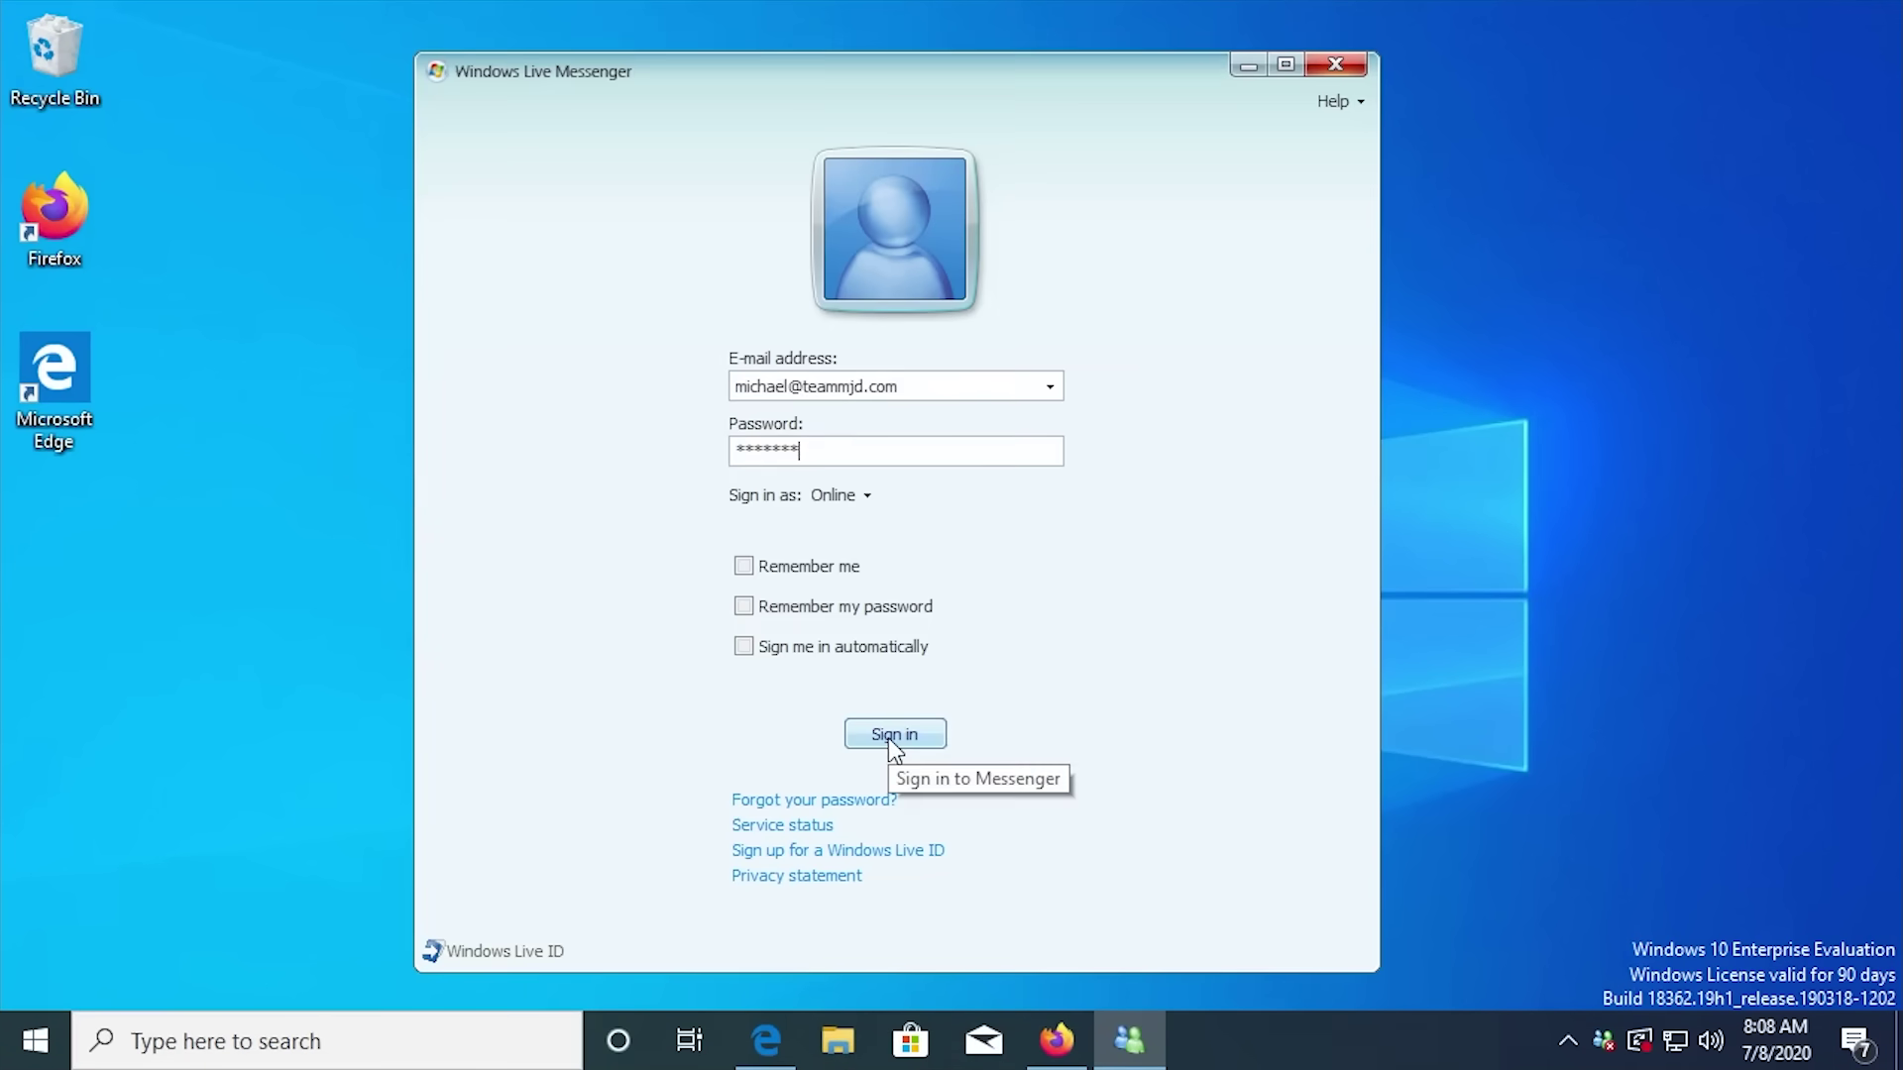
# - Sign in to the patched Windows Live Messenger with the entered Escargot account
pyautogui.click(890, 742)
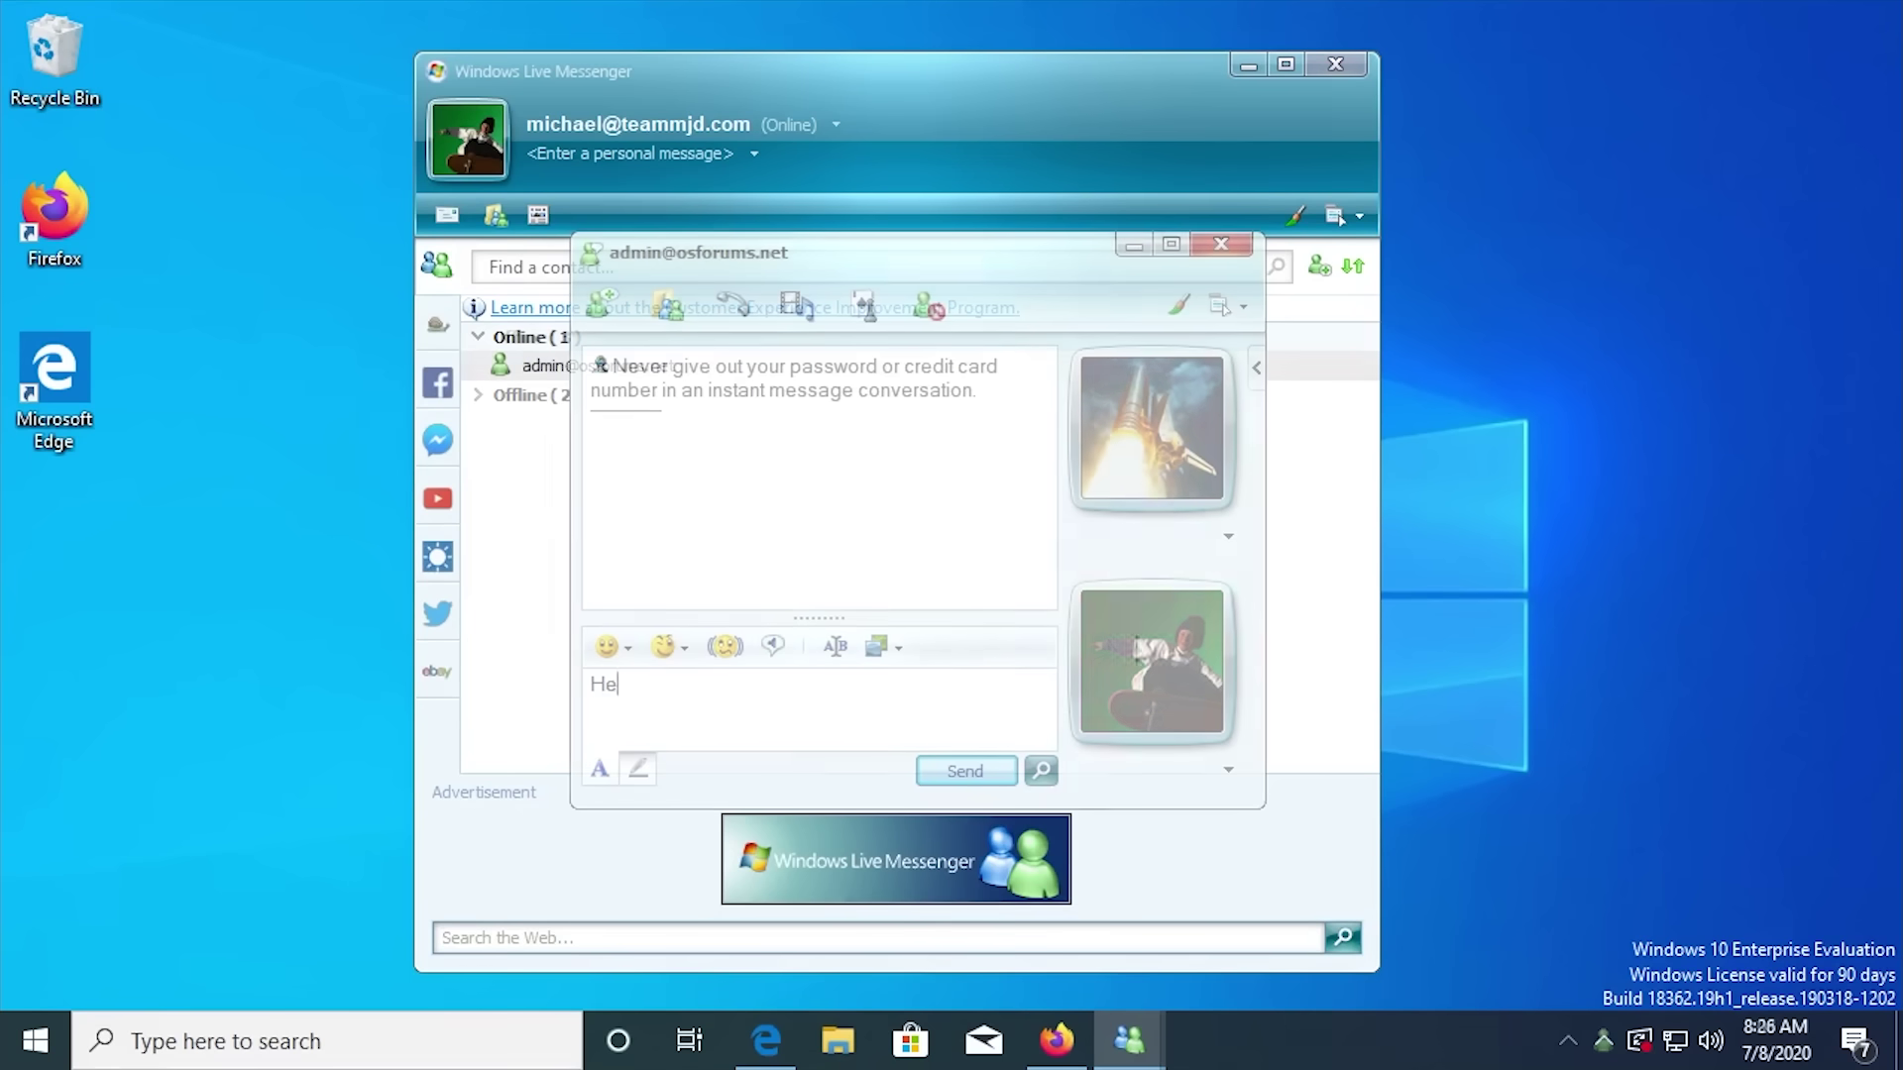
# - Send the online contact the message "Hello!" followed by a nudge
pyautogui.write('!')
pyautogui.click(963, 772)
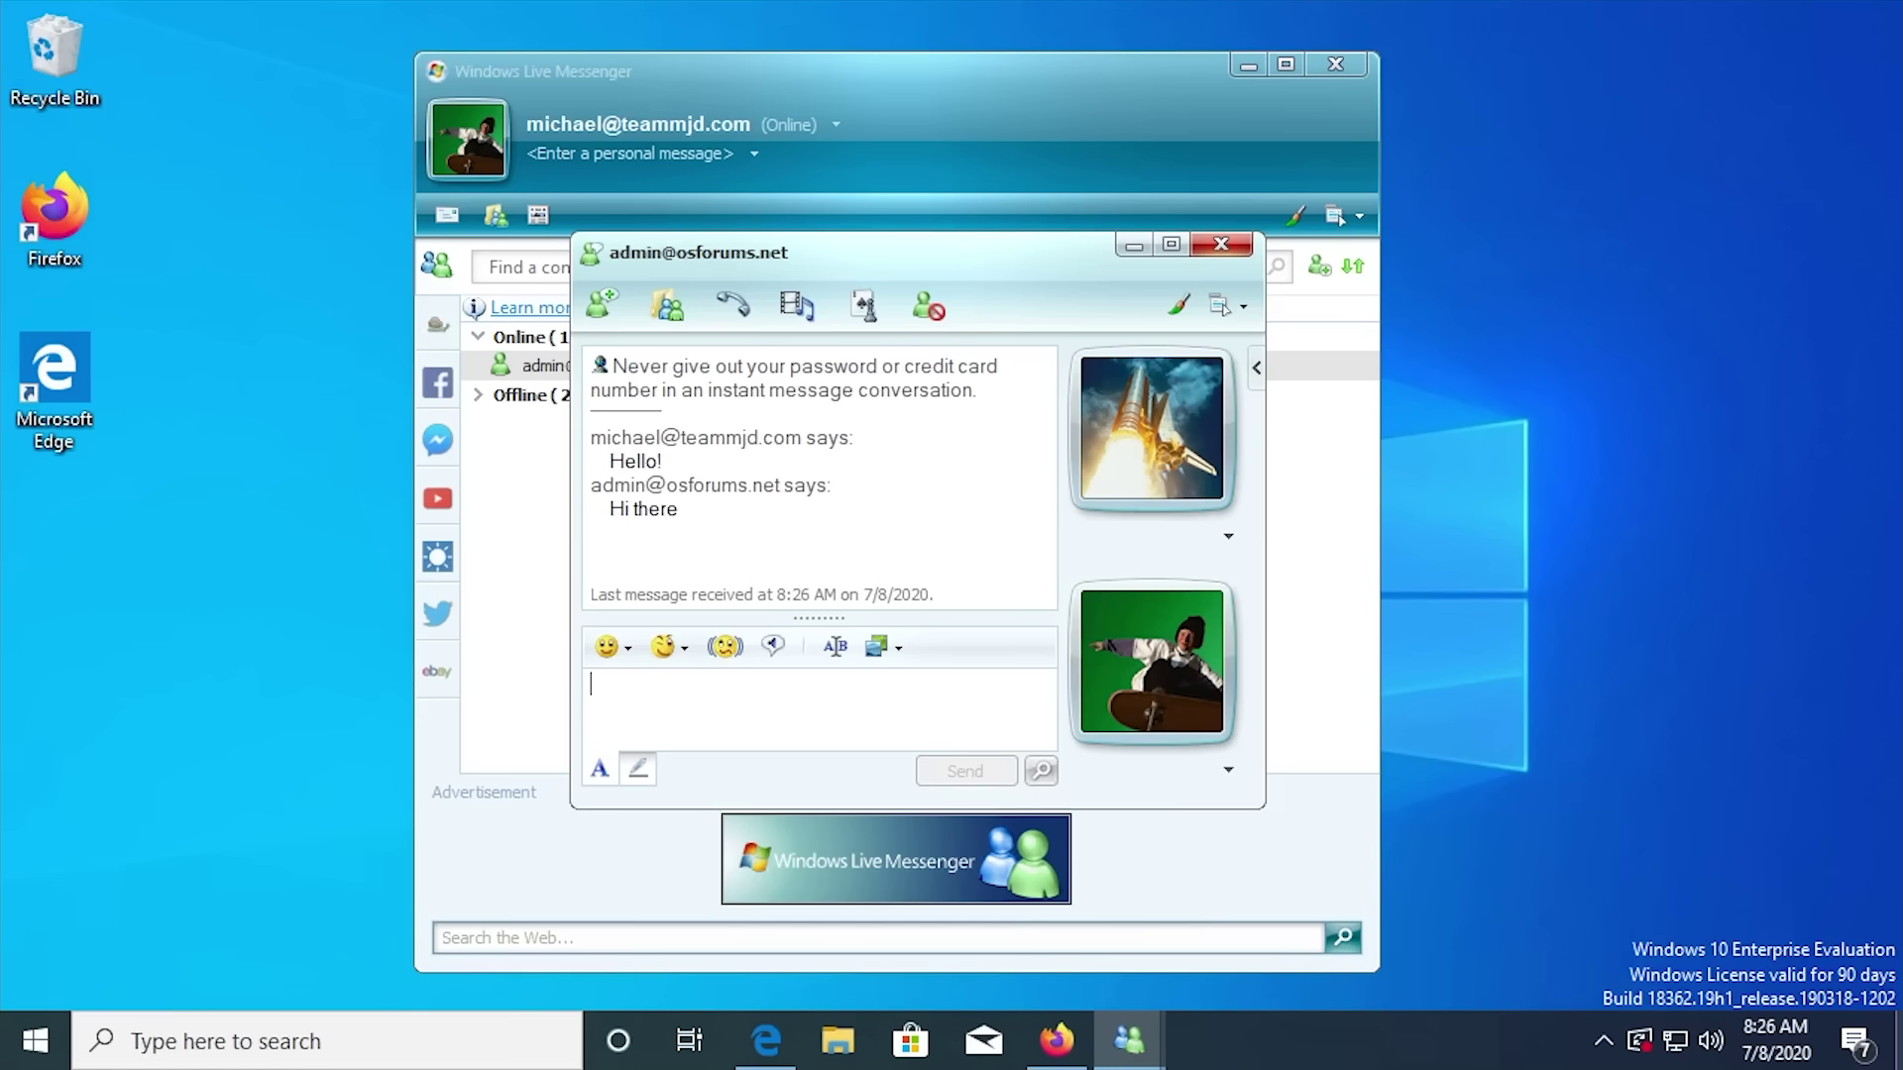
pyautogui.click(727, 651)
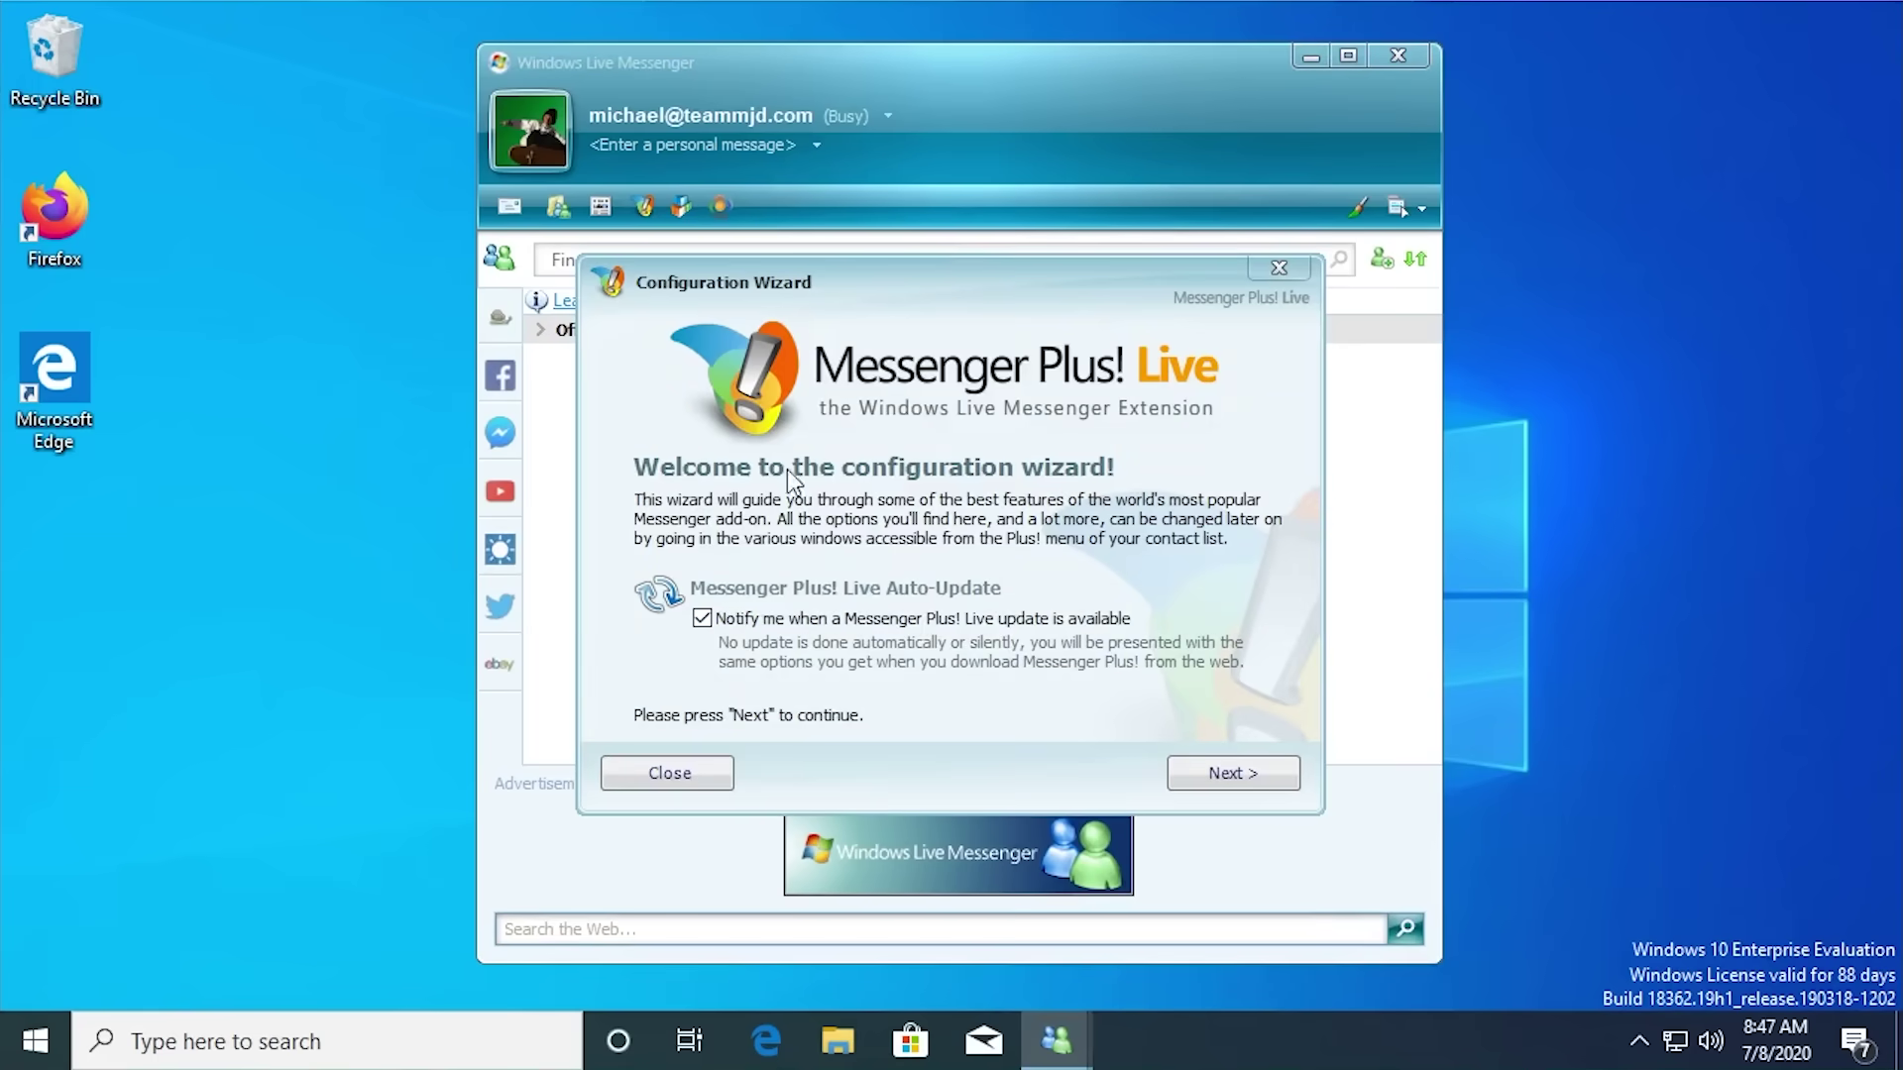
# - Continue past the Messenger Plus! Live configuration wizard's welcome page and name a new personalized status "Making a video"
pyautogui.click(1266, 772)
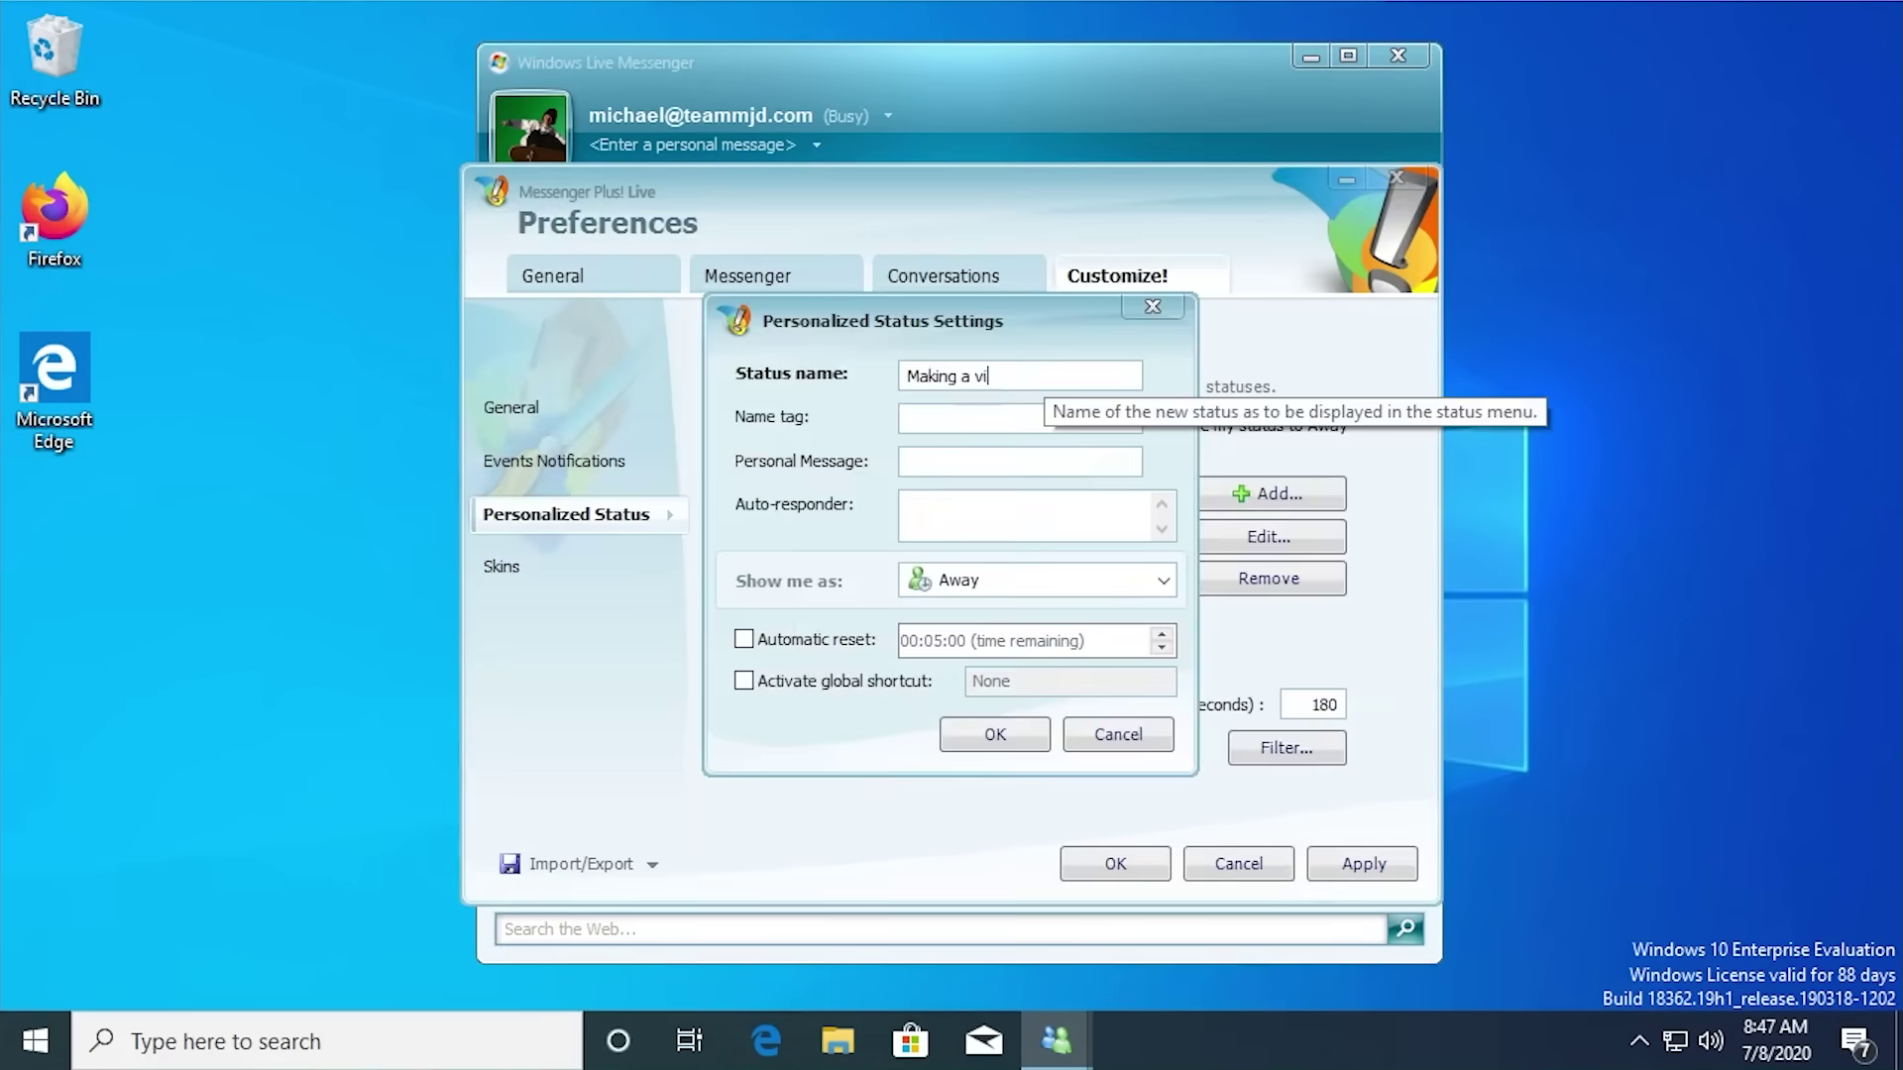
pyautogui.write('deo')
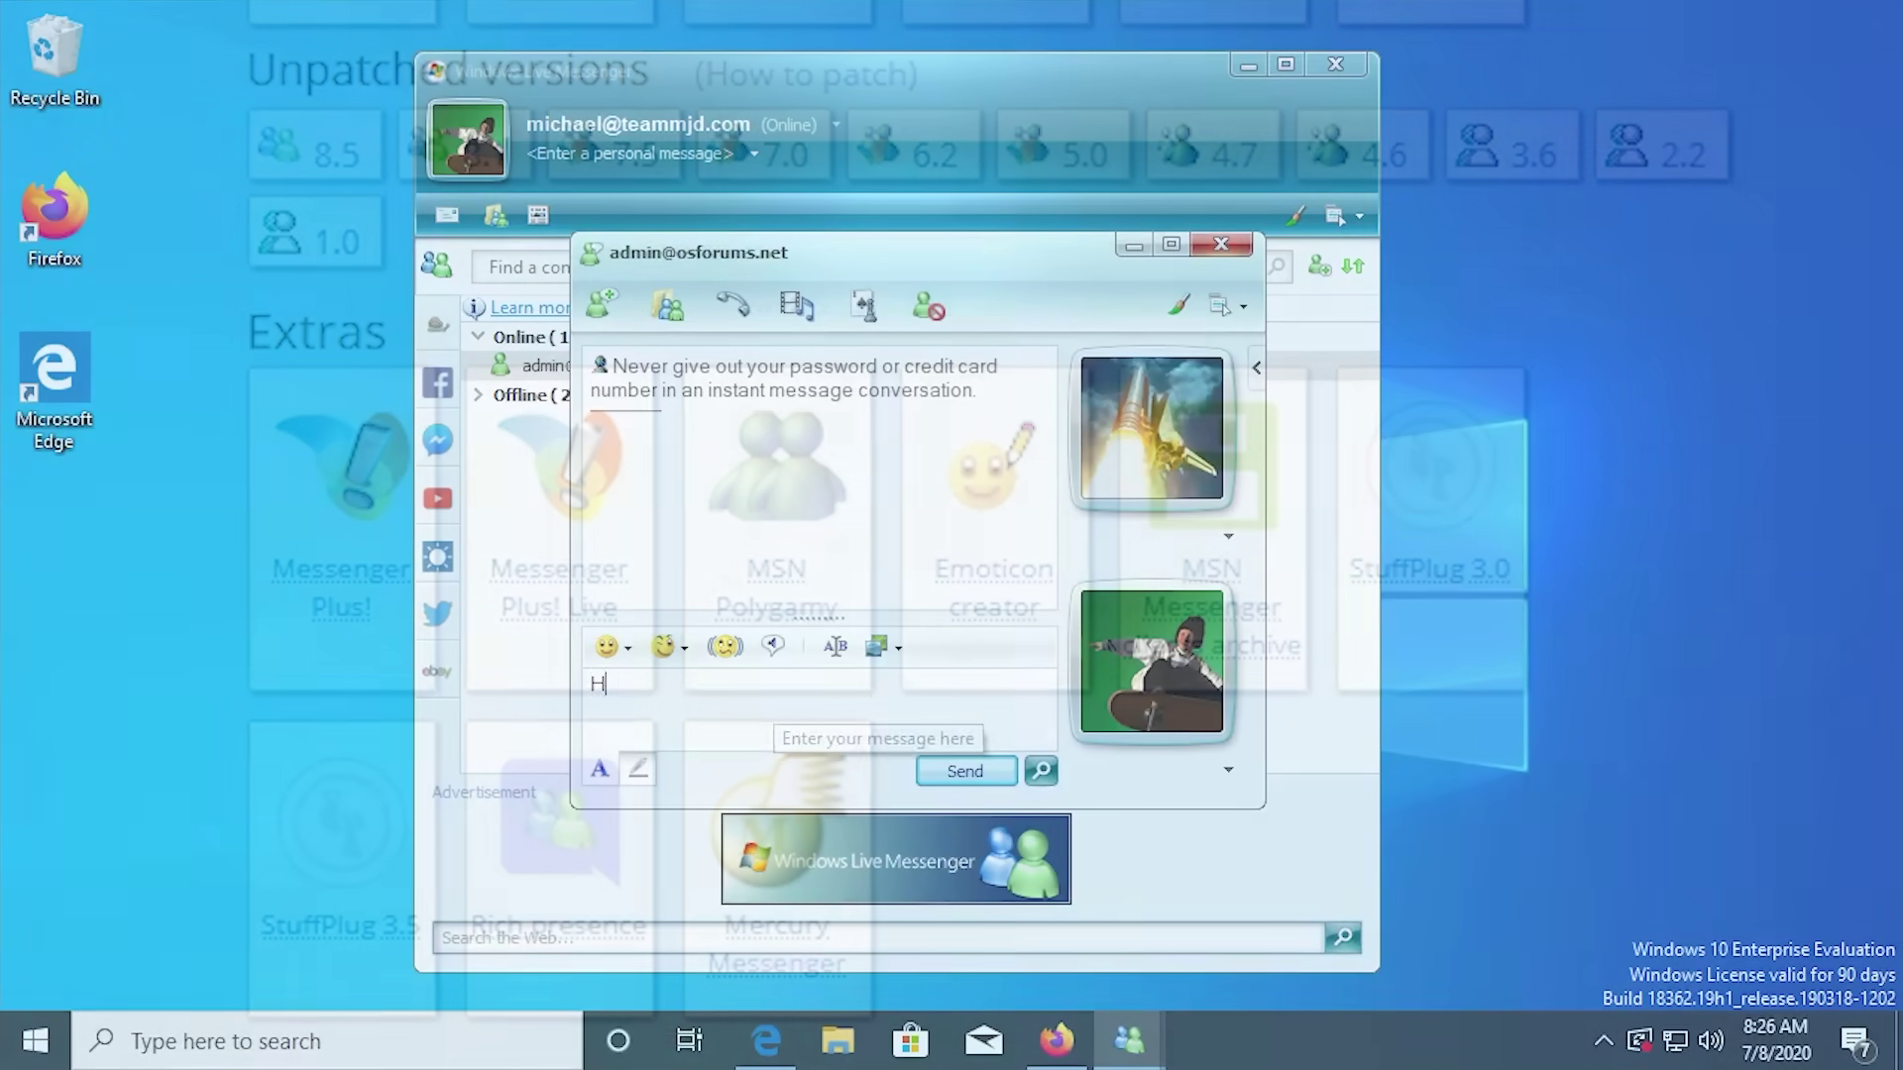
# - Write "Hello!" in the contact's conversation window and send it
pyautogui.write('Hello!')
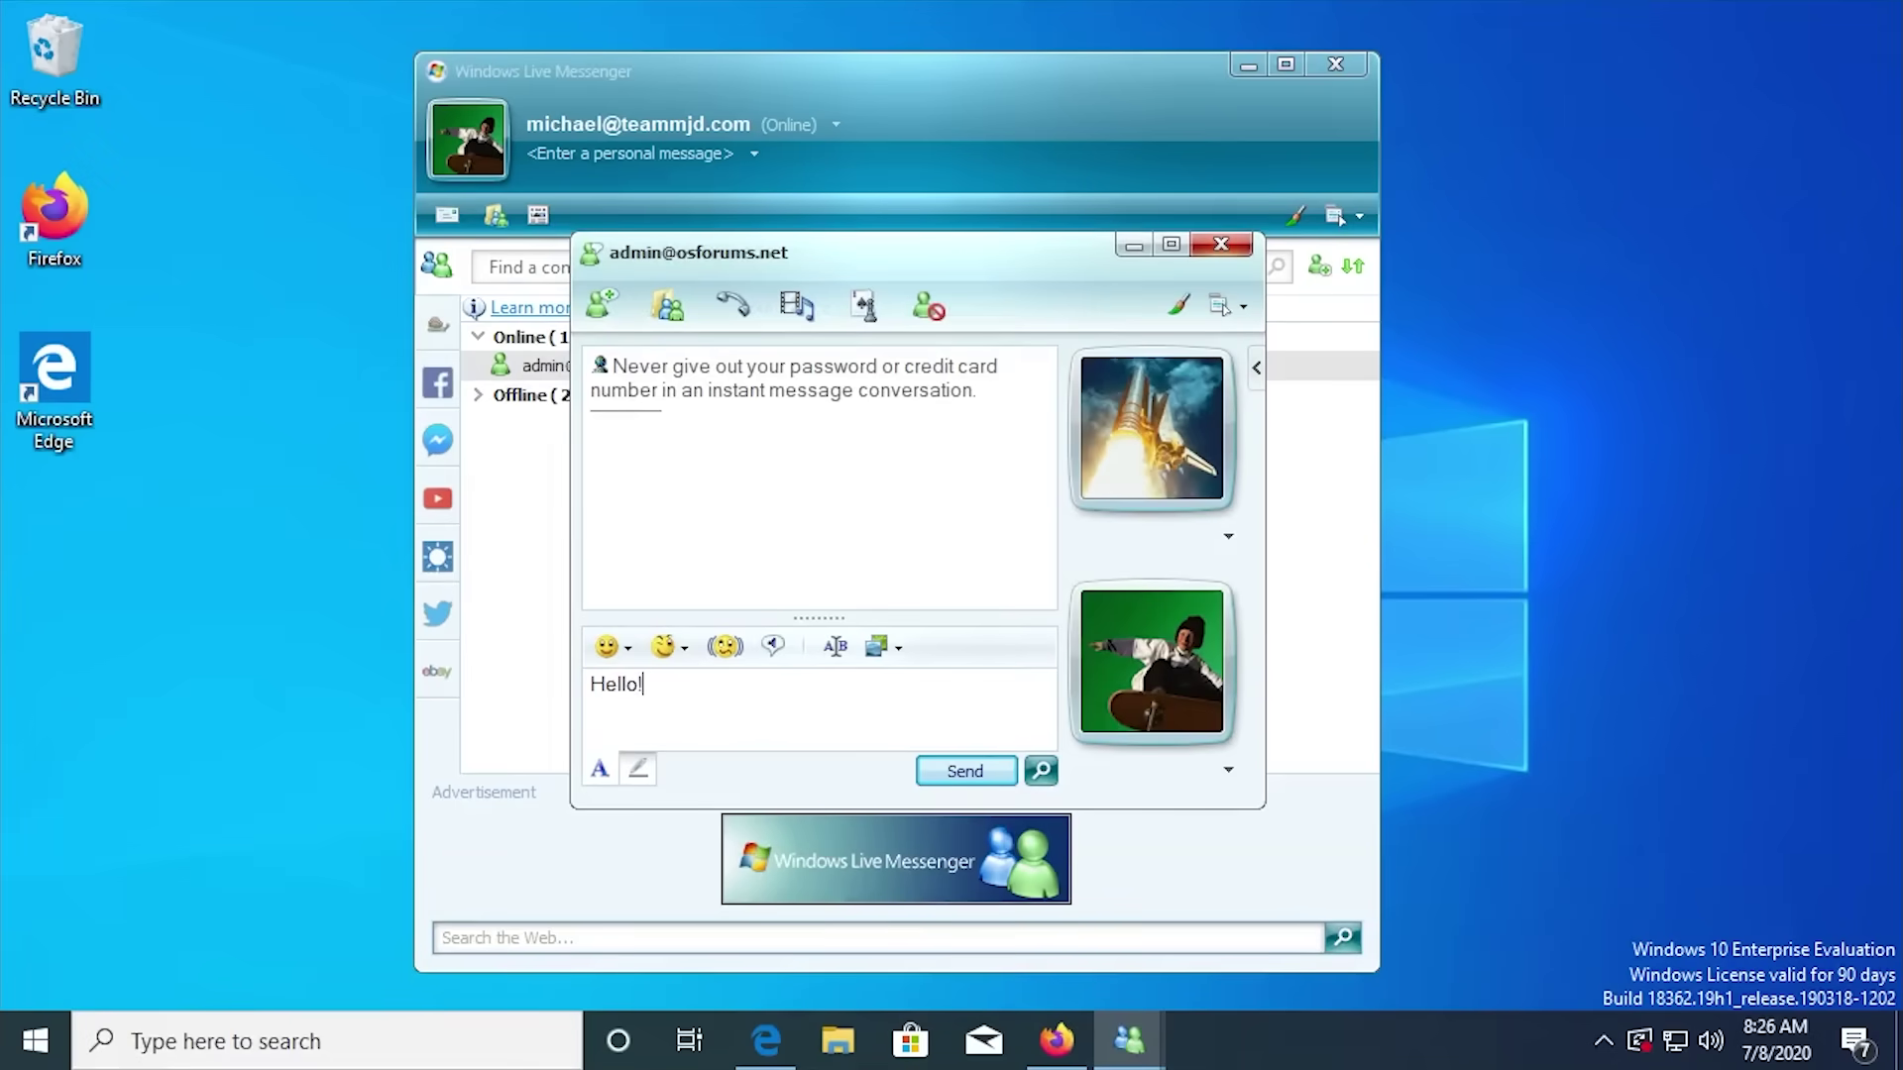
pyautogui.click(959, 778)
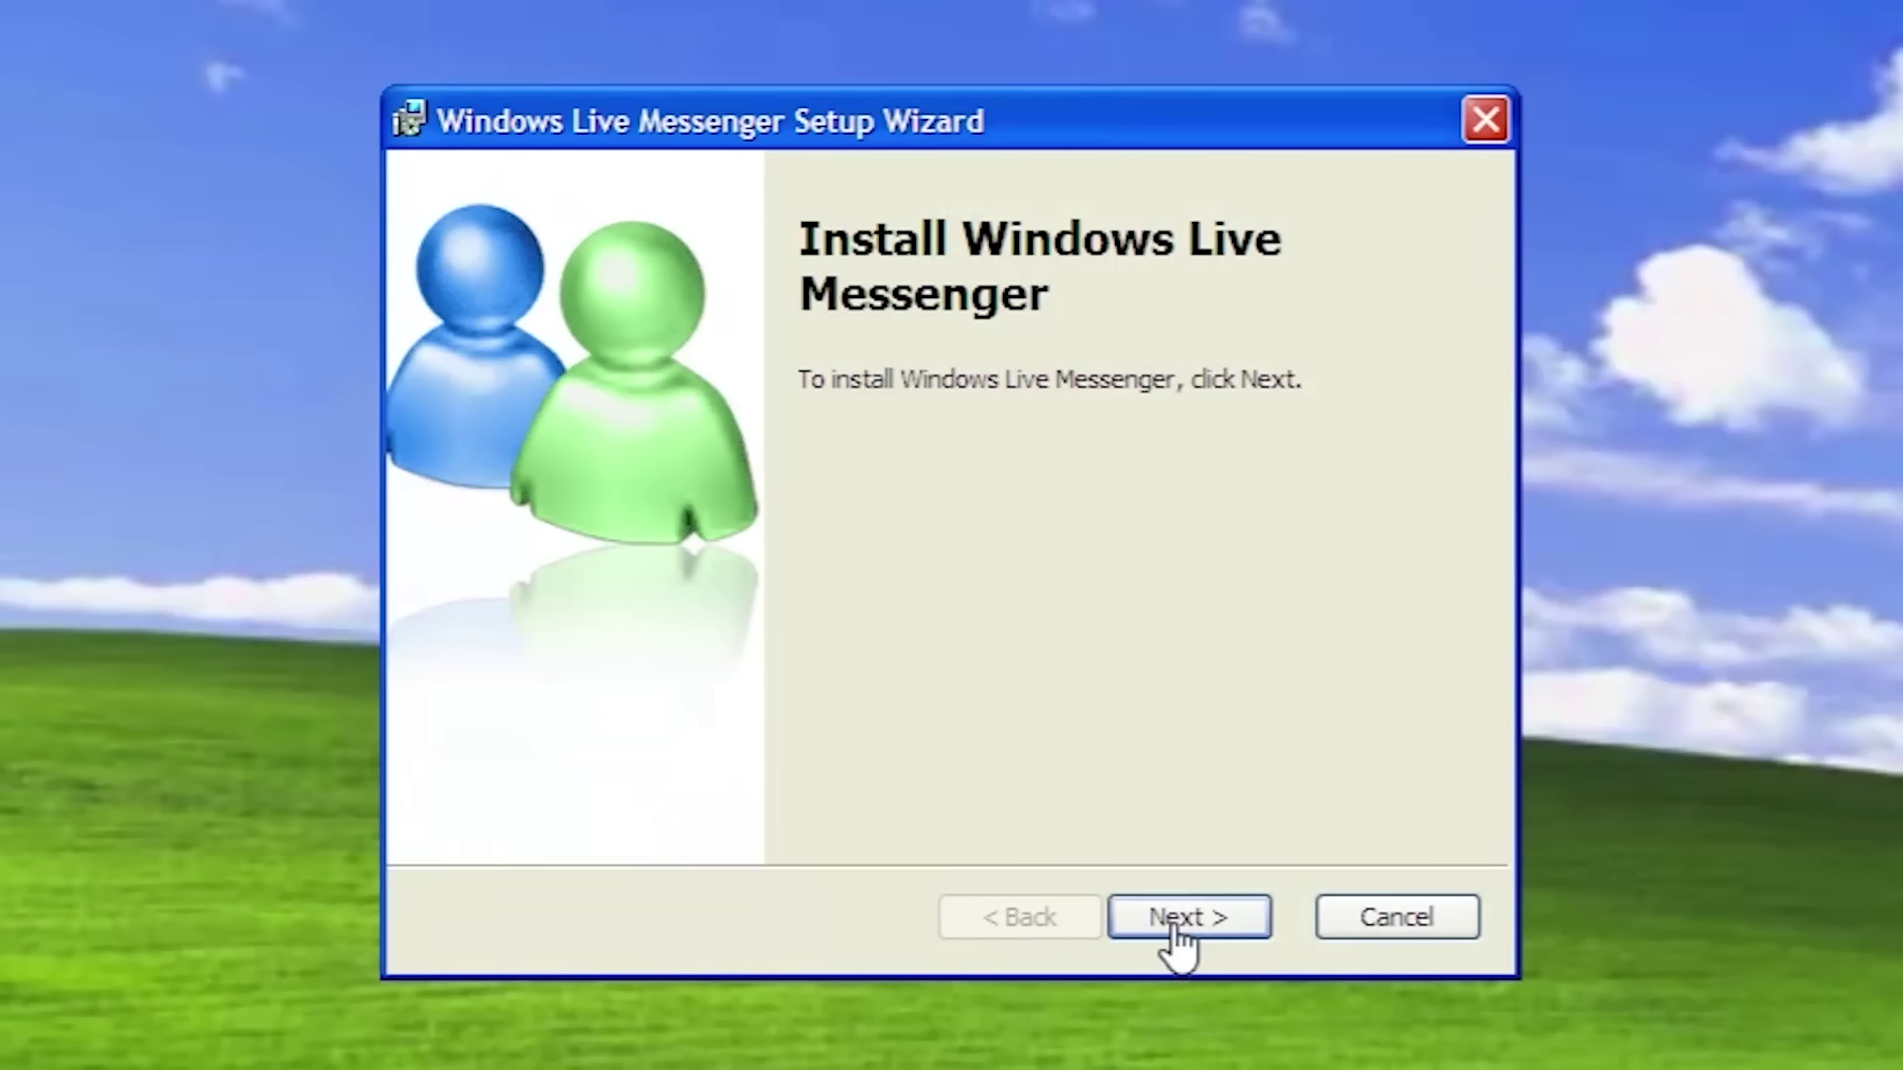
# - Accept the Terms of Use in the Messenger setup wizard and start the installation with the preselected features, leaving MSN Home off
pyautogui.click(1189, 907)
pyautogui.click(882, 744)
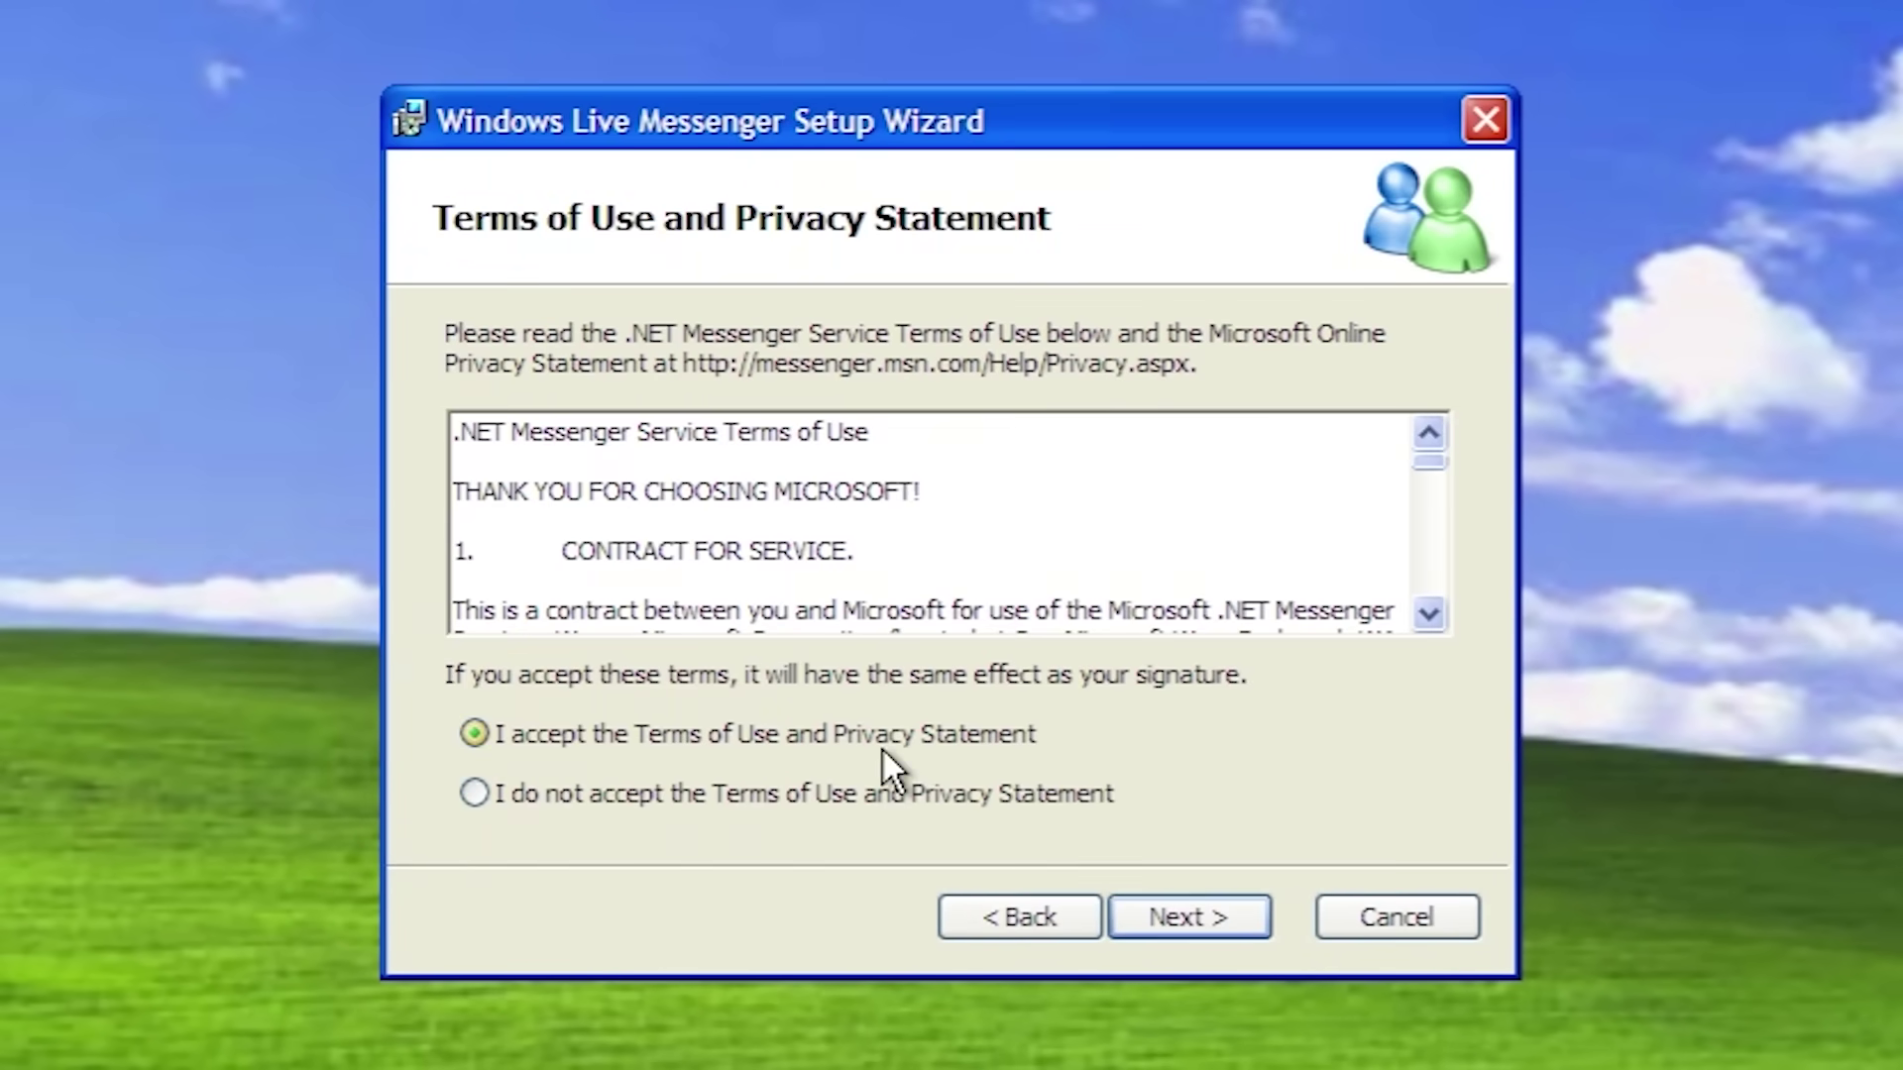
pyautogui.click(1200, 911)
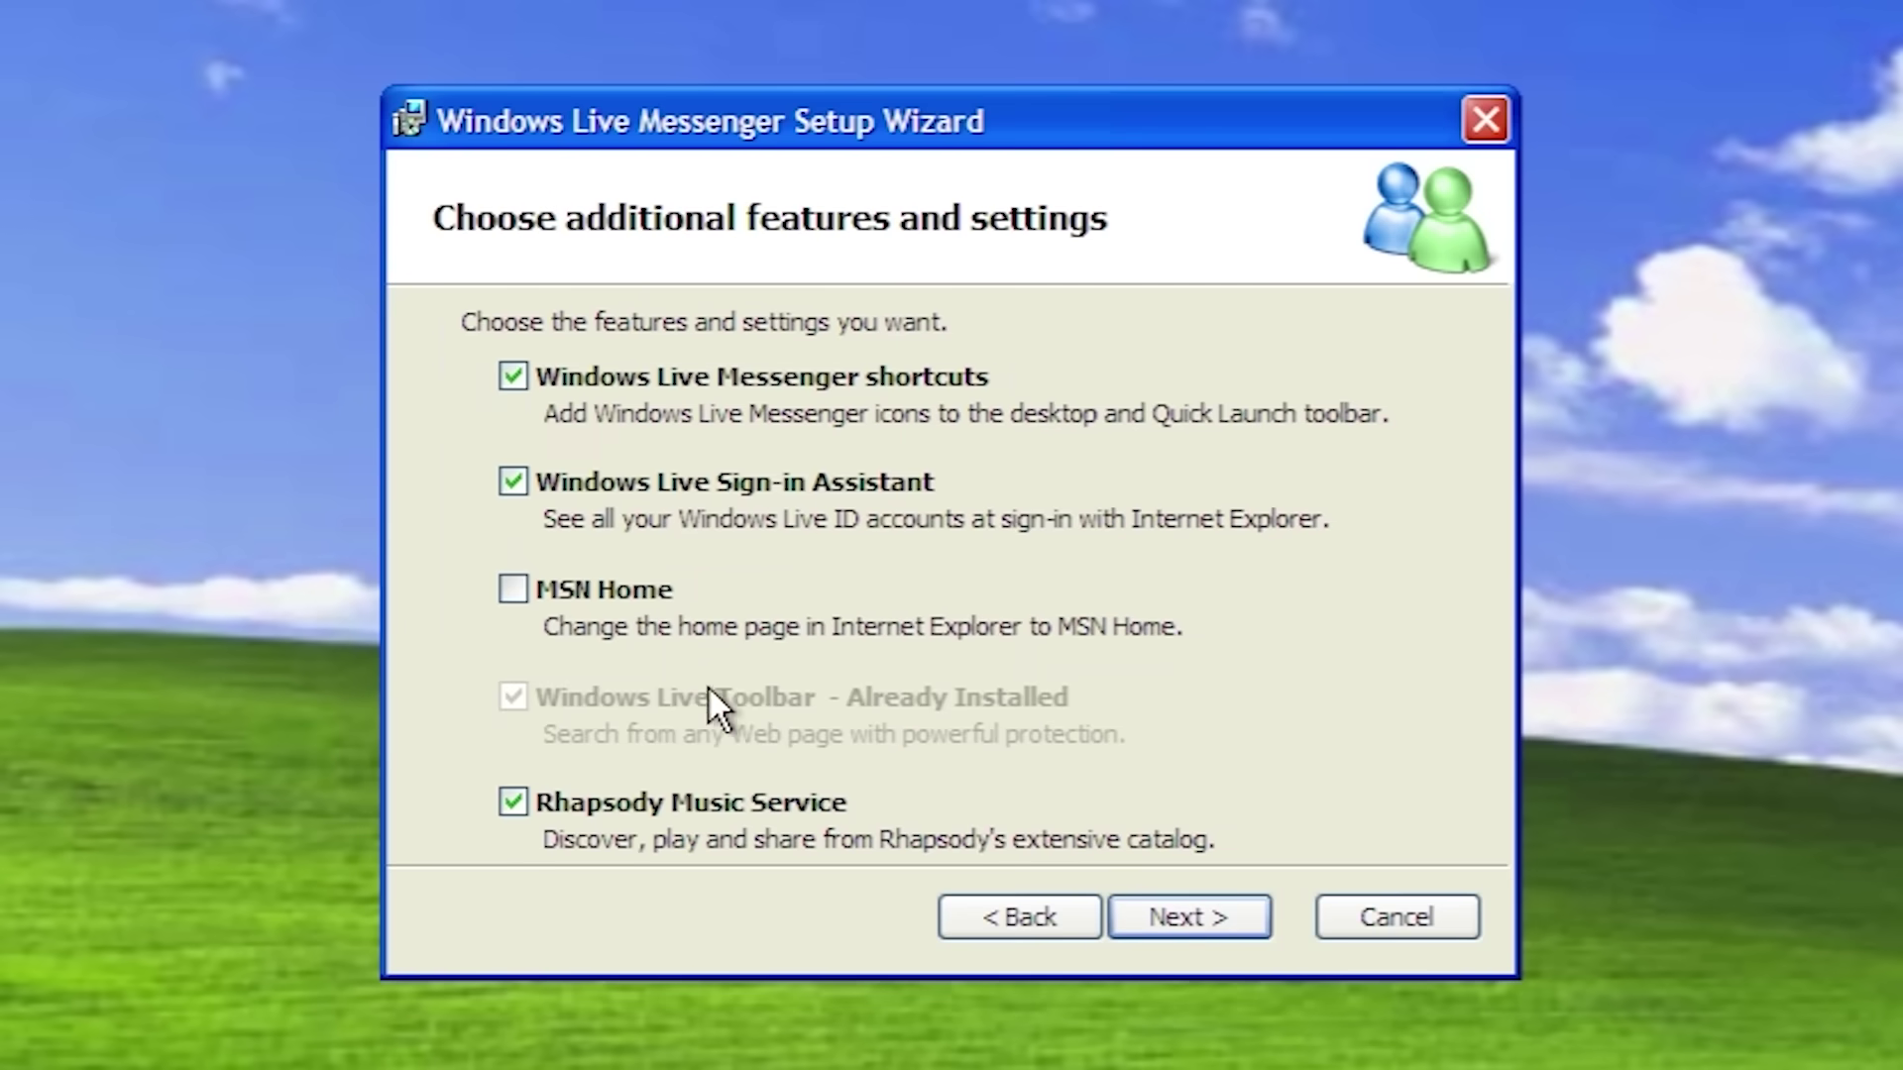
pyautogui.click(1218, 919)
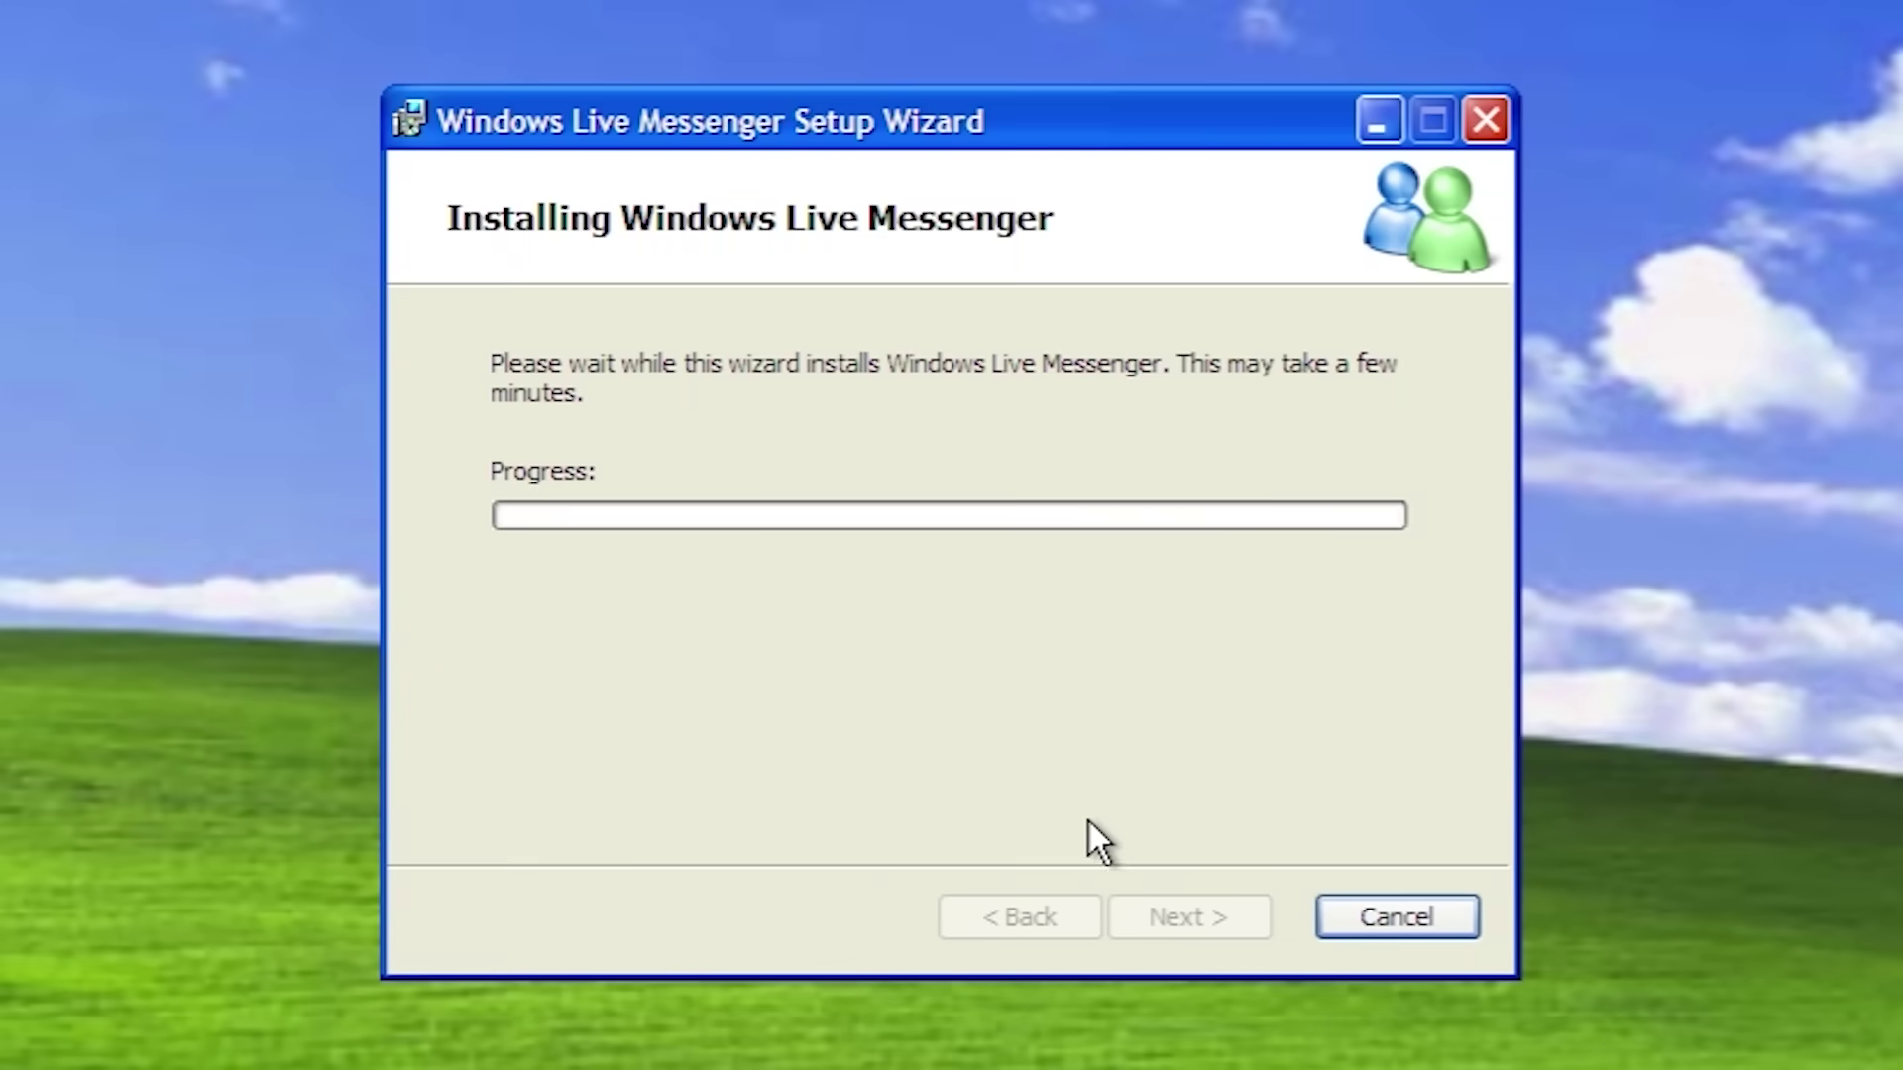